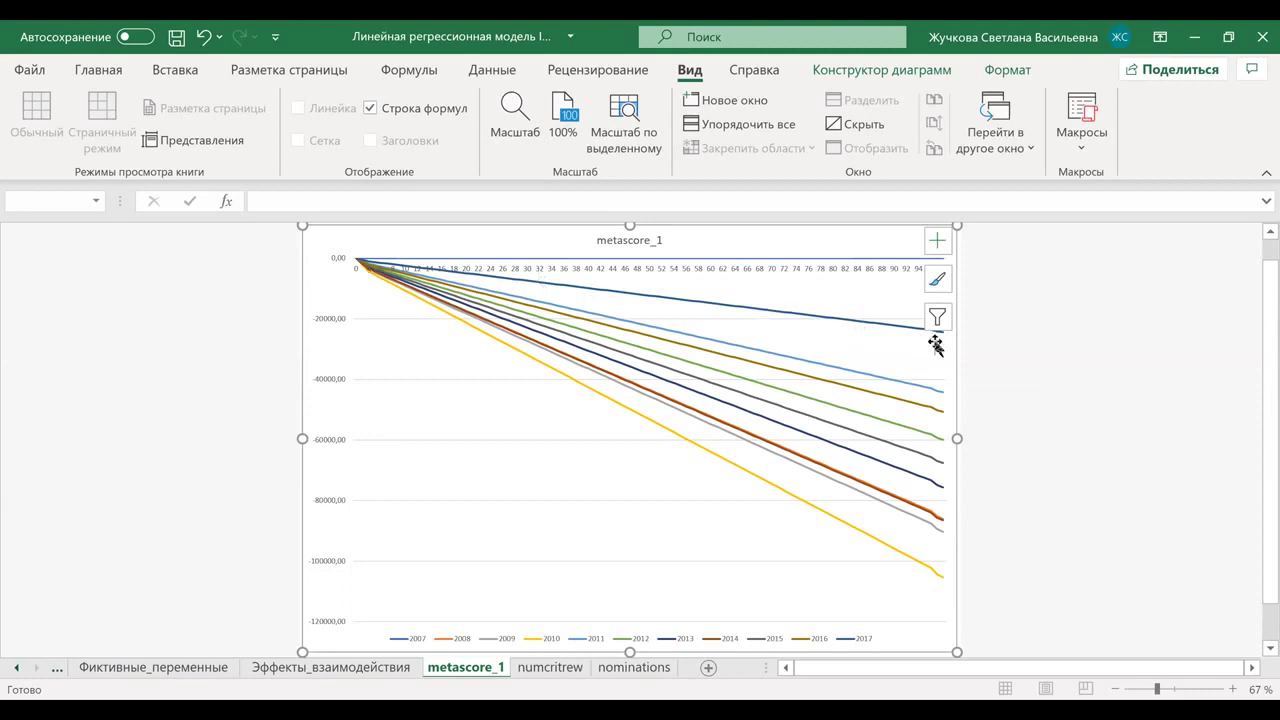
View the numcritrew line chart by year and the nominations chart in their worksheets.
{"action": "key", "text": "ctrl+Page_Down"}
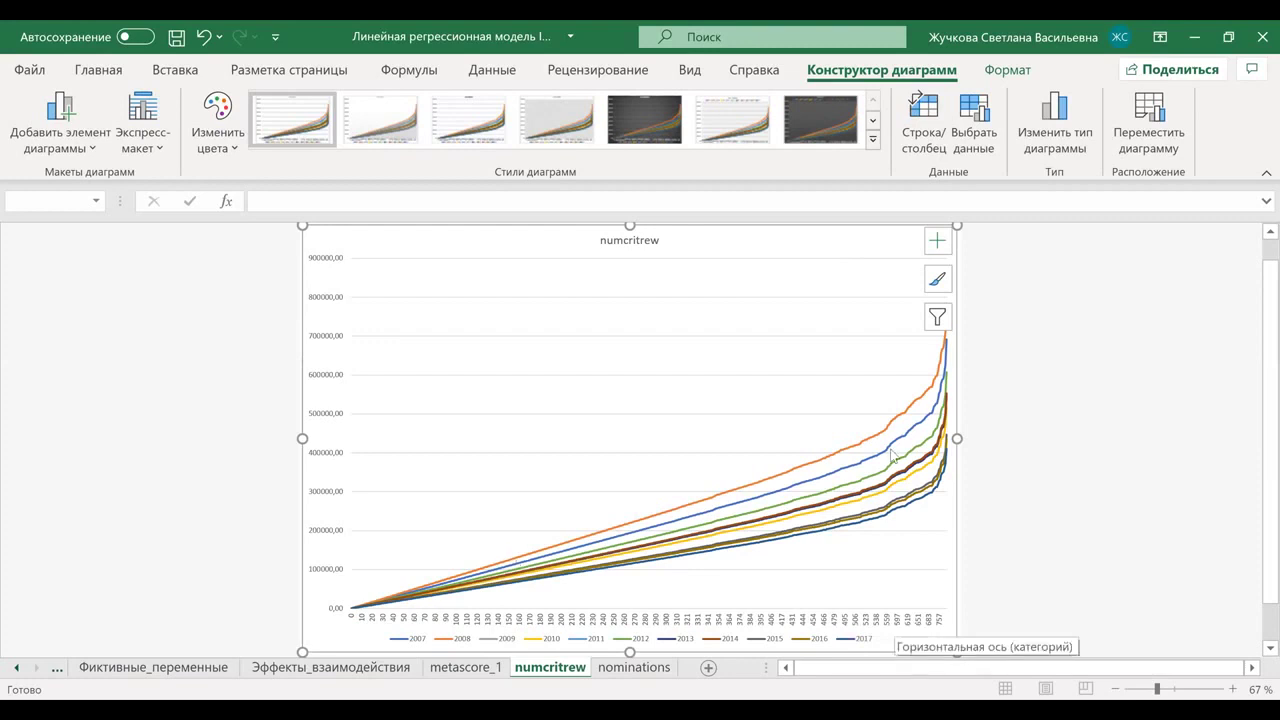
{"action": "key", "text": "ctrl+Page_Down"}
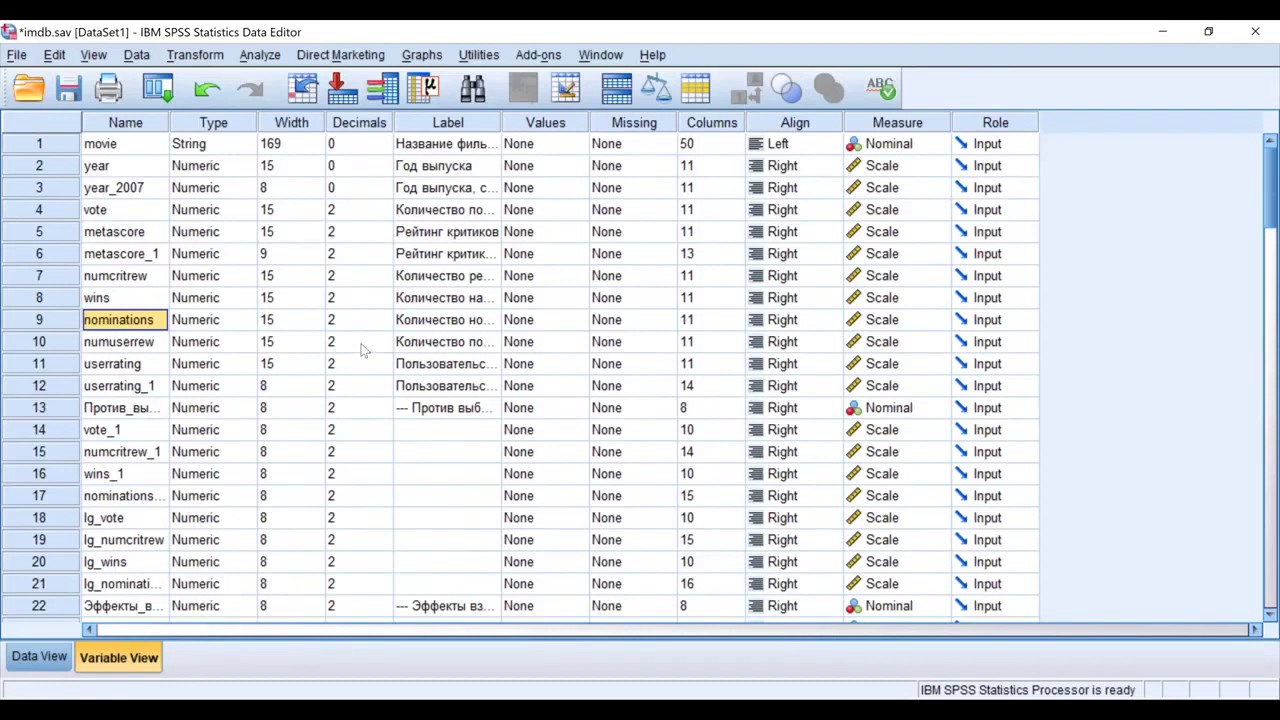
Widen the Name column of the variable list so the full year_2007 dummy variable names fit.
{"action": "scroll", "coordinate": [363, 350], "scroll_direction": "down", "scroll_amount": 4}
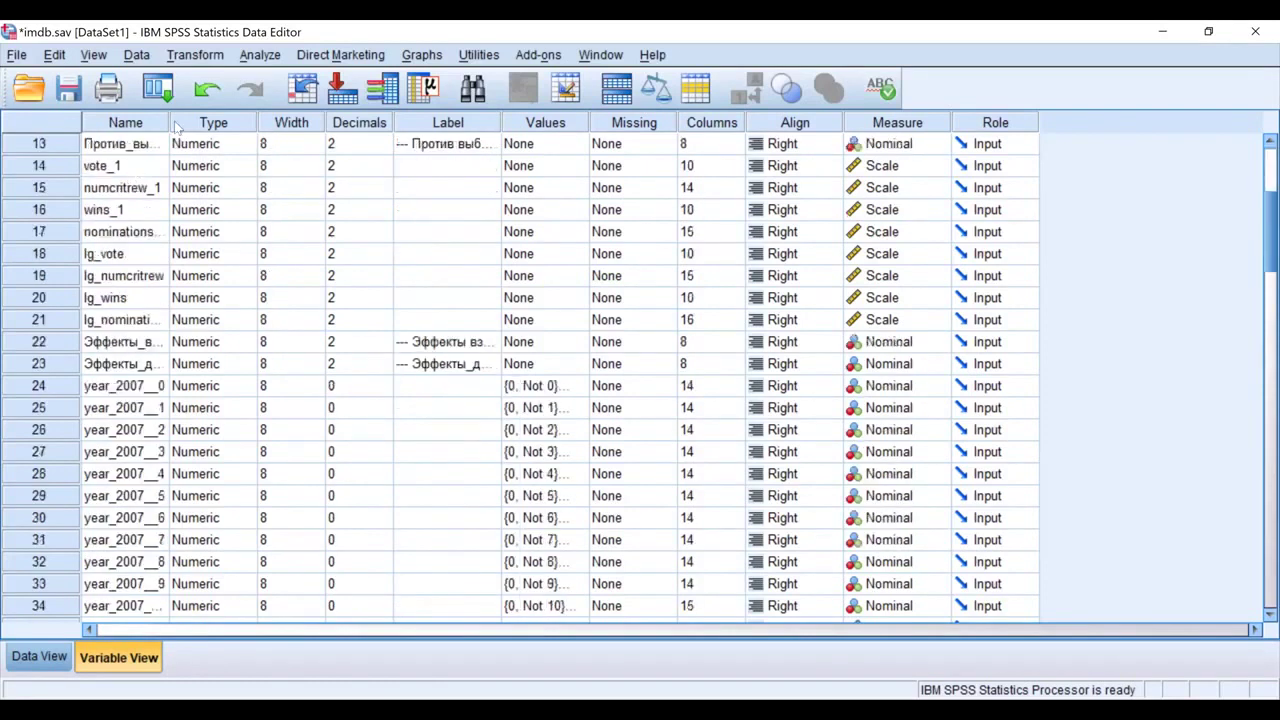
{"action": "left_click_drag", "start_coordinate": [168, 122], "coordinate": [194, 122]}
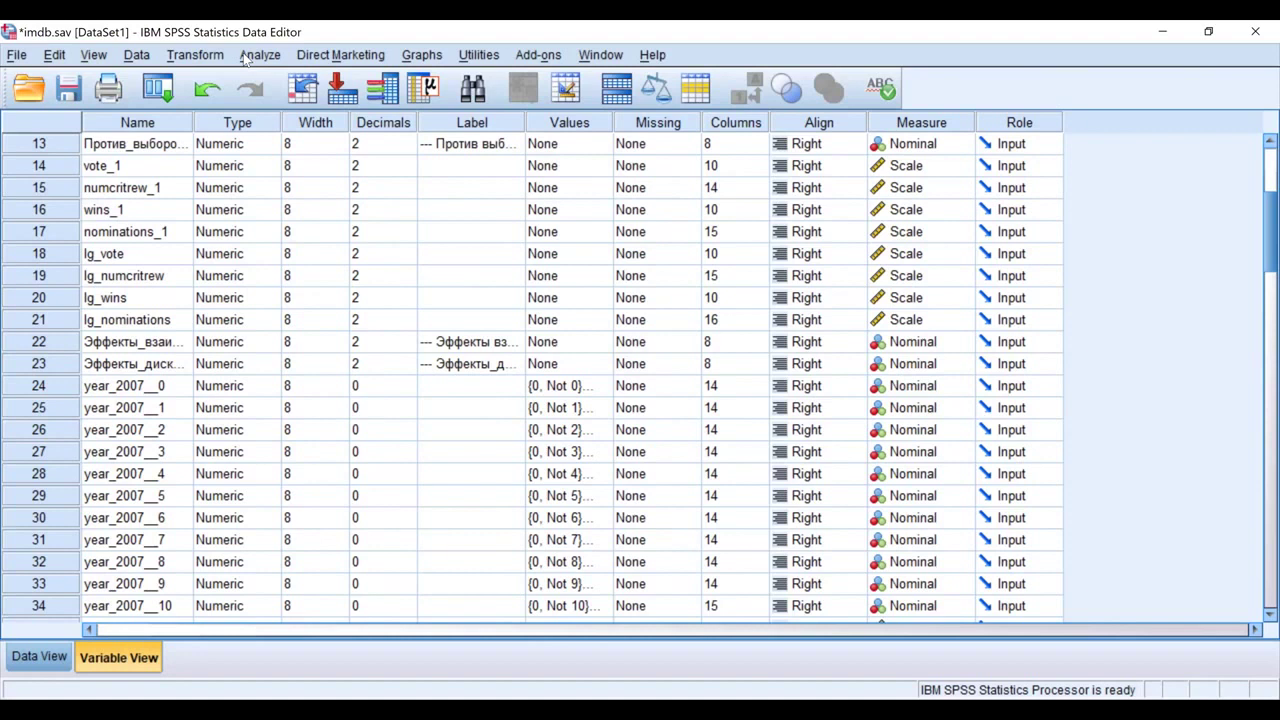
Start computing a new variable with the numeric expression year_2007__0 * metascore_1.
{"action": "left_click", "coordinate": [198, 56]}
{"action": "left_click", "coordinate": [210, 84]}
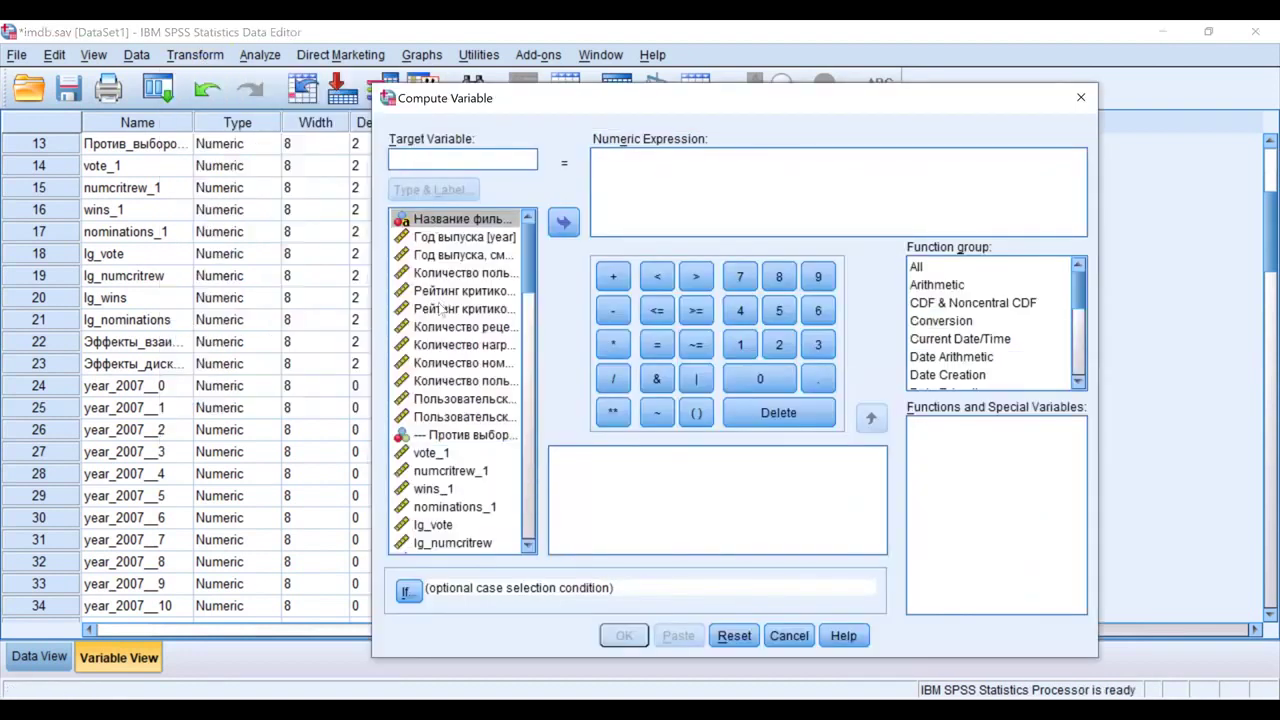
{"action": "scroll", "coordinate": [437, 311], "scroll_direction": "down", "scroll_amount": 2}
{"action": "scroll", "coordinate": [437, 313], "scroll_direction": "down", "scroll_amount": 1}
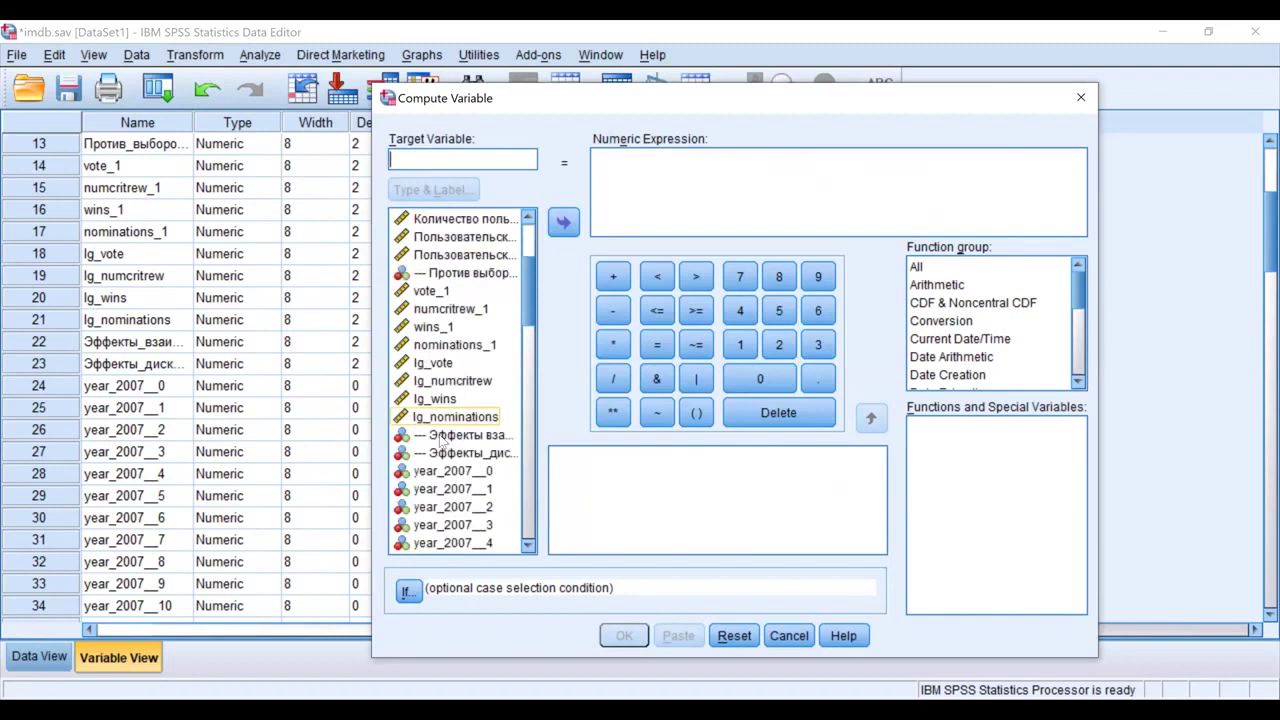
{"action": "left_click", "coordinate": [448, 470]}
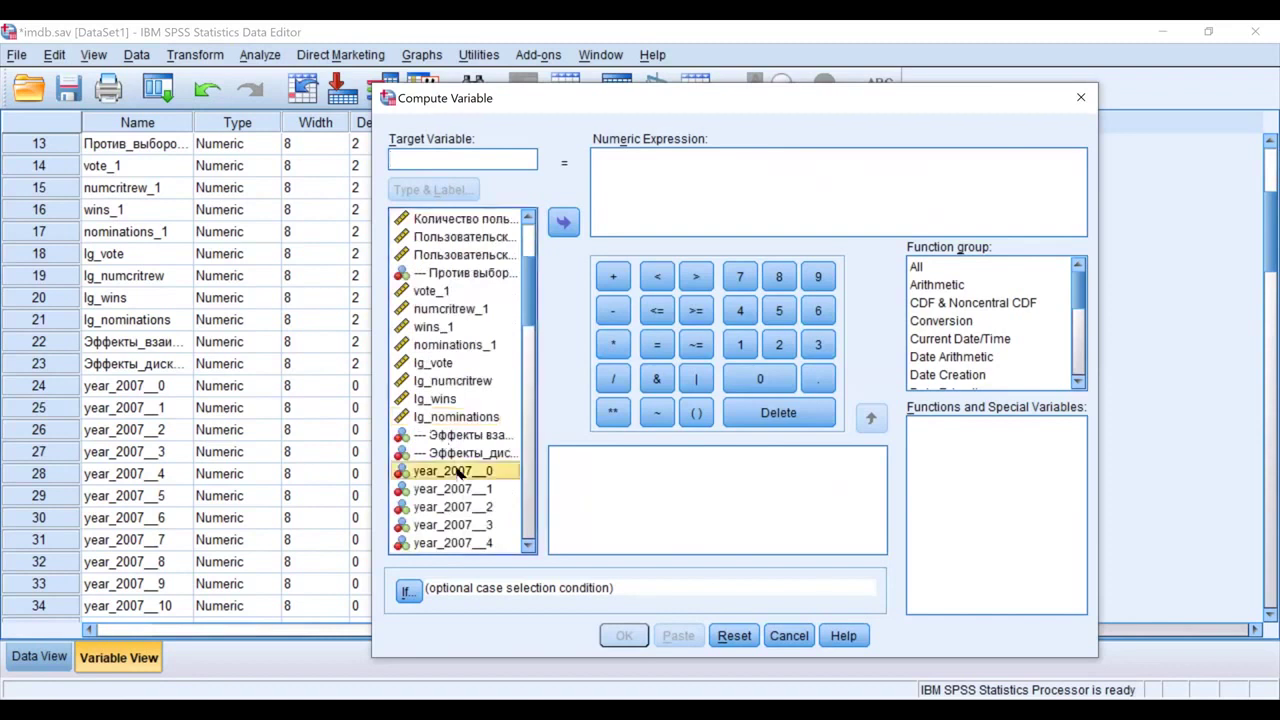
{"action": "left_click", "coordinate": [615, 344]}
{"action": "left_click", "coordinate": [455, 308]}
{"action": "left_click", "coordinate": [566, 222]}
Name the target variable year_2007_0.metascore_1 and run the computation.
{"action": "left_click", "coordinate": [493, 160]}
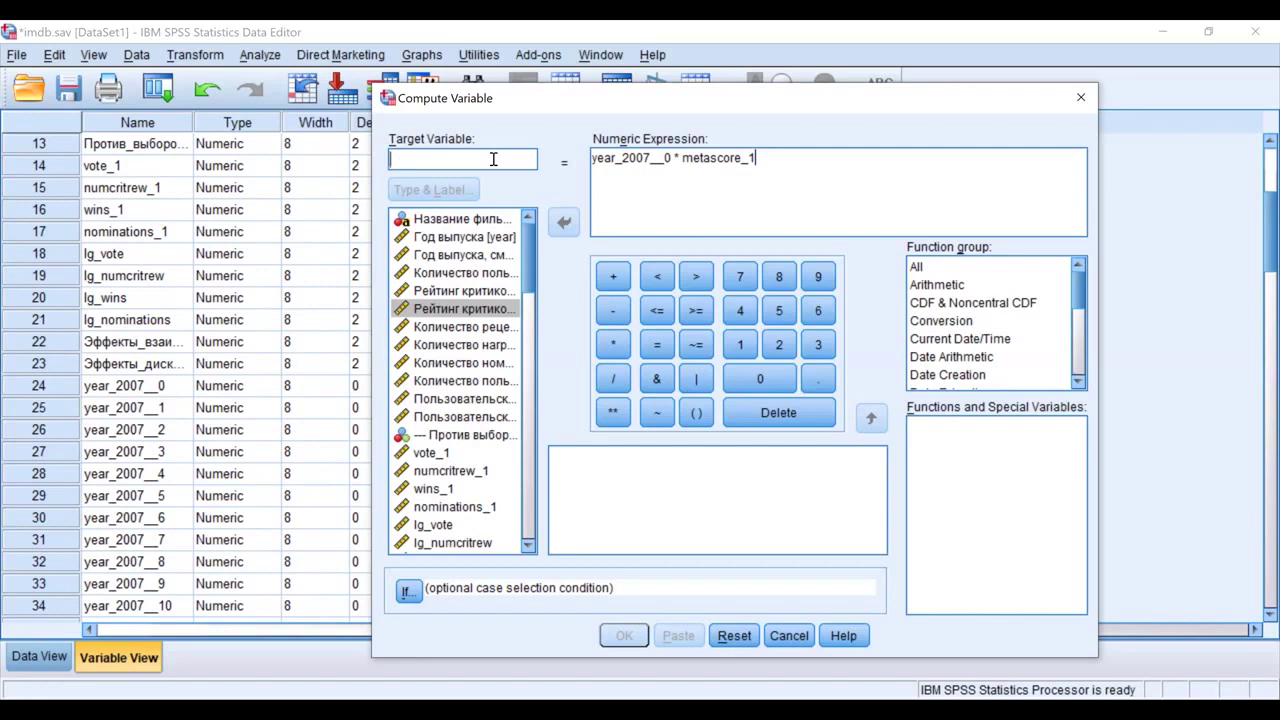
{"action": "type", "text": "ye"}
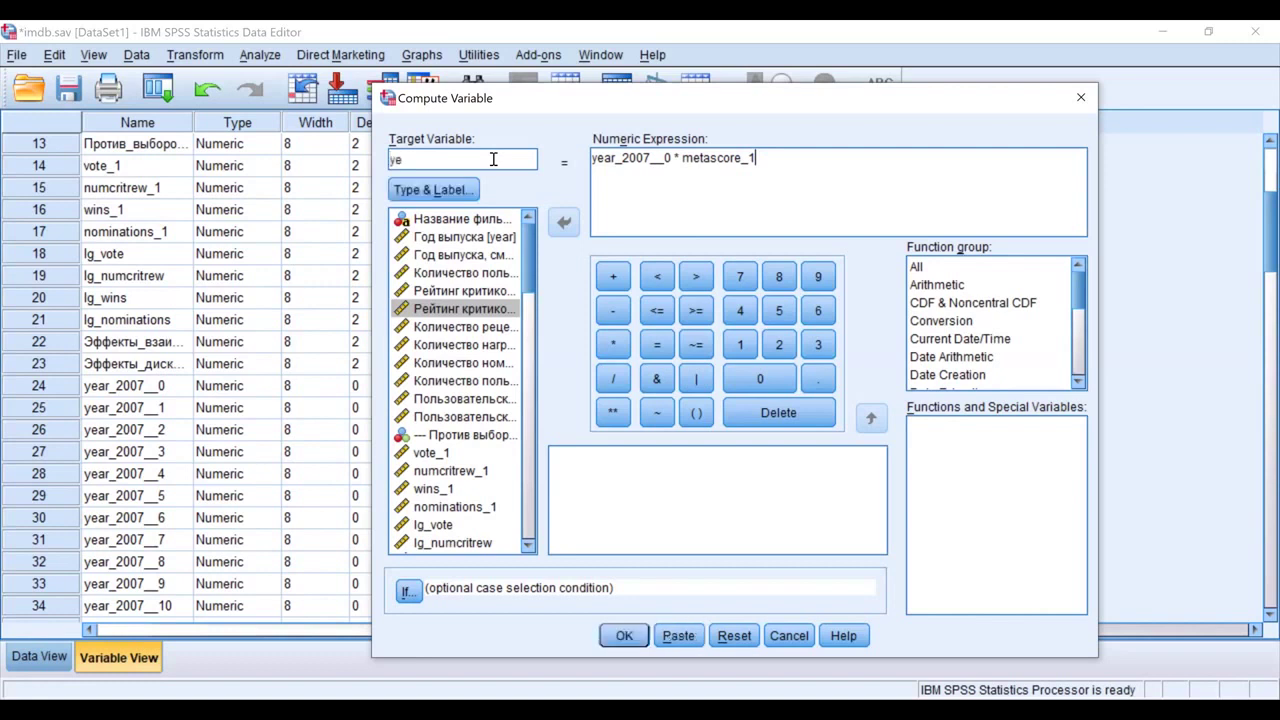
{"action": "type", "text": "ar_2007_0."}
{"action": "type", "text": "metascore_1"}
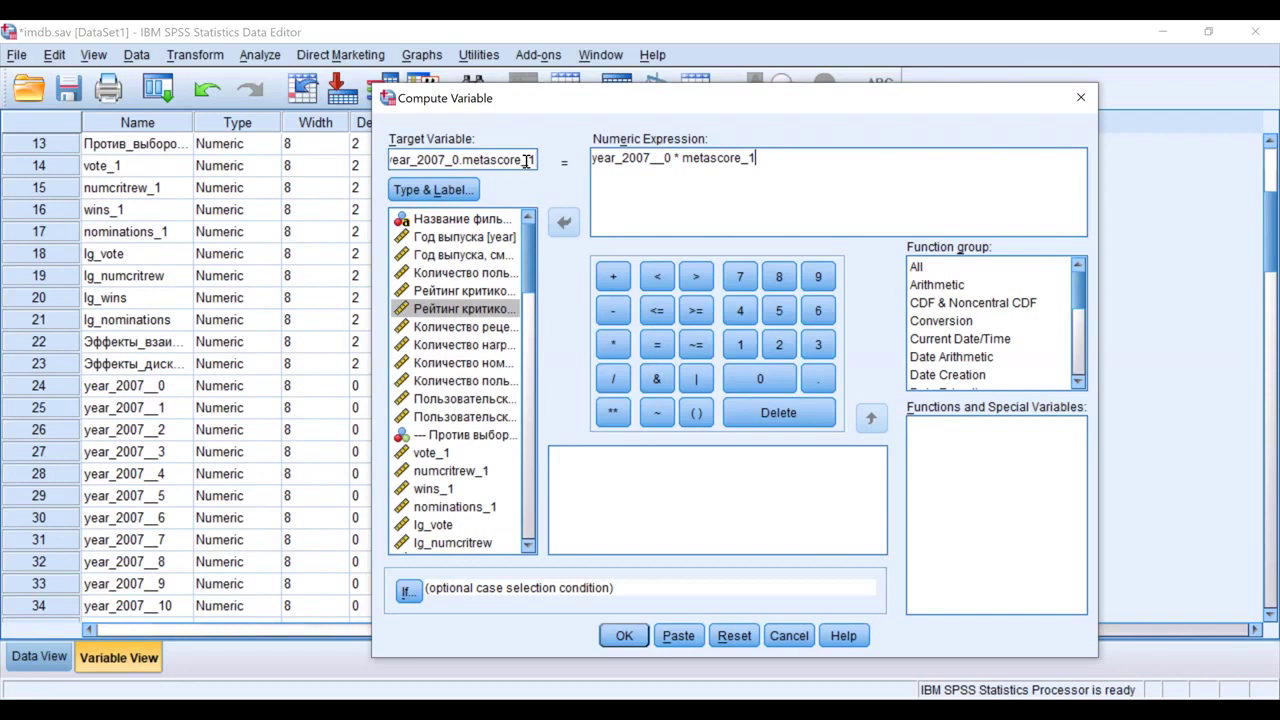
{"action": "key", "text": "Return"}
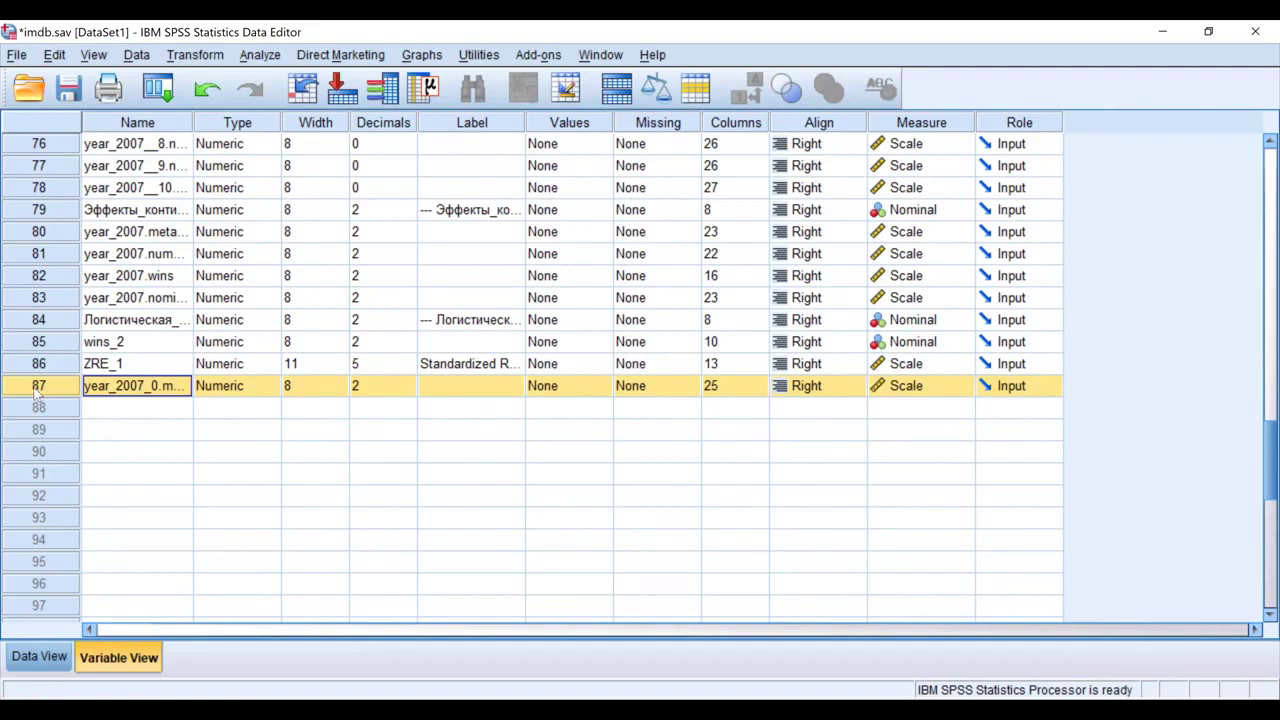
Look over the interaction variables of the year_2007 dummies with metascore_1 and numcritrew in the variable list.
{"action": "scroll", "coordinate": [262, 180], "scroll_direction": "up", "scroll_amount": 2}
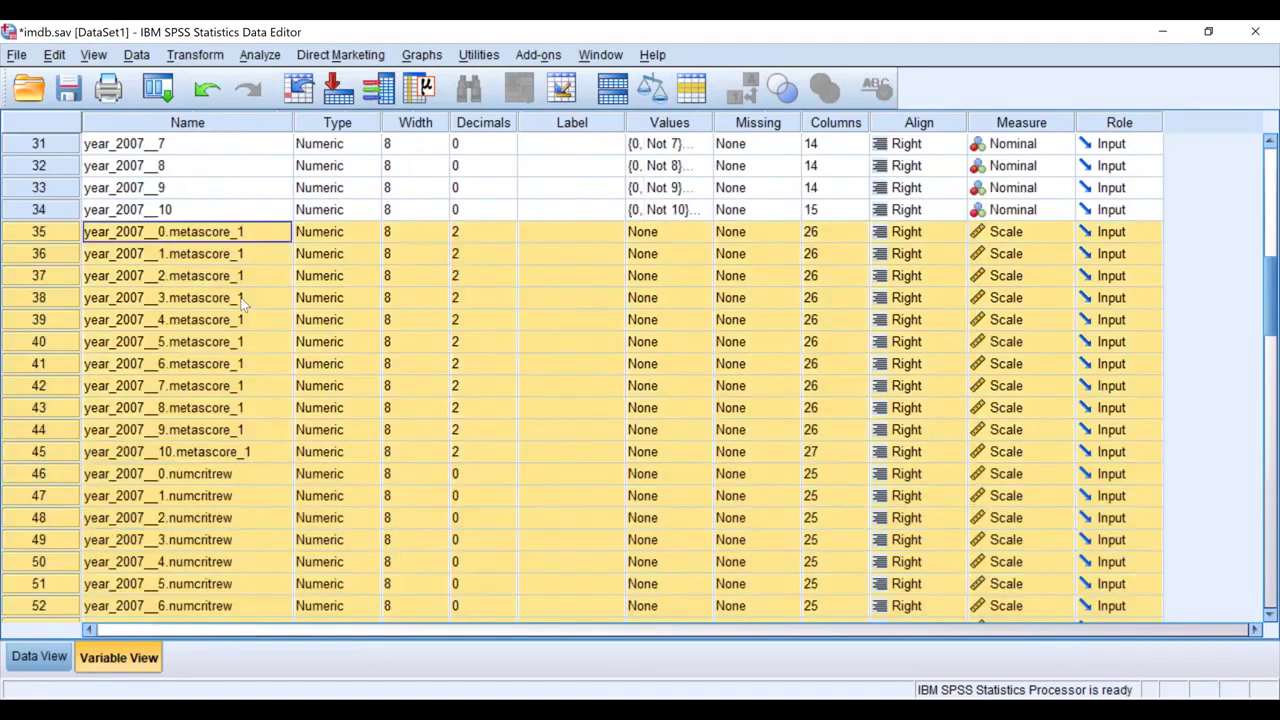
{"action": "scroll", "coordinate": [190, 290], "scroll_direction": "up", "scroll_amount": 1}
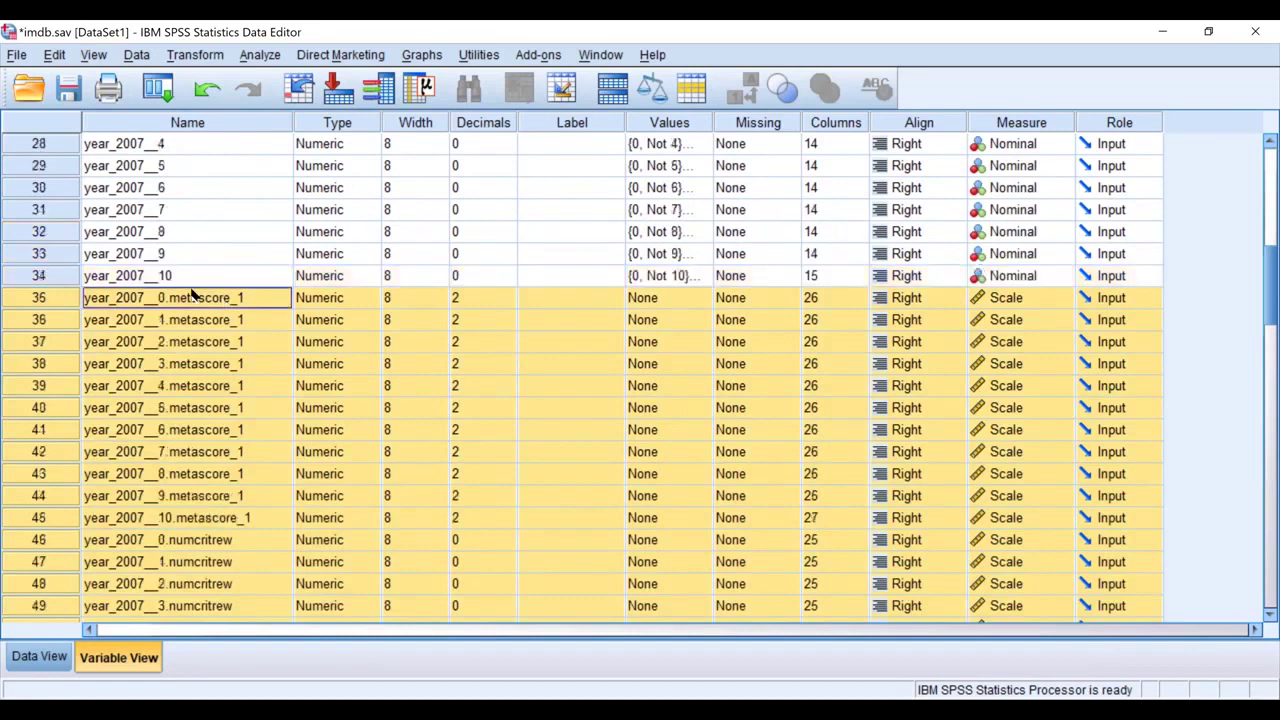
{"action": "scroll", "coordinate": [192, 265], "scroll_direction": "up", "scroll_amount": 3}
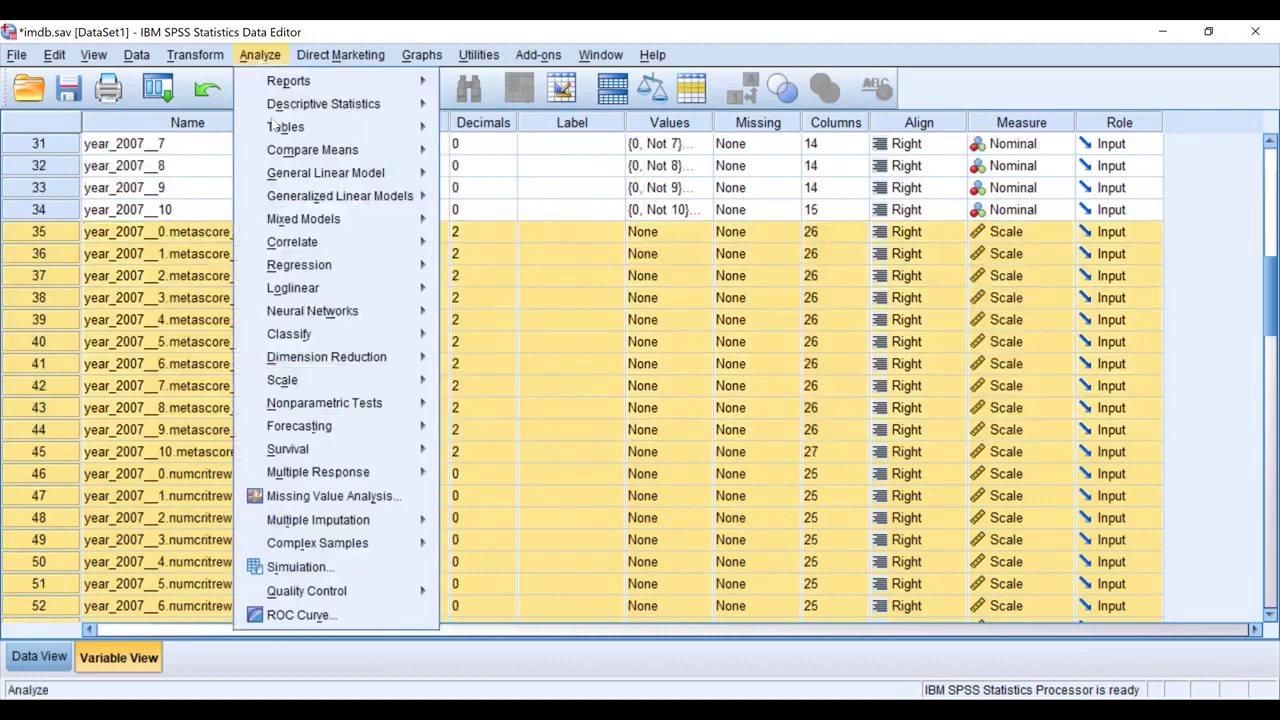
Open the linear regression setup for vote and check the year_2007__1 to year_2007__10 dummies among the independent variables.
{"action": "left_click", "coordinate": [481, 298]}
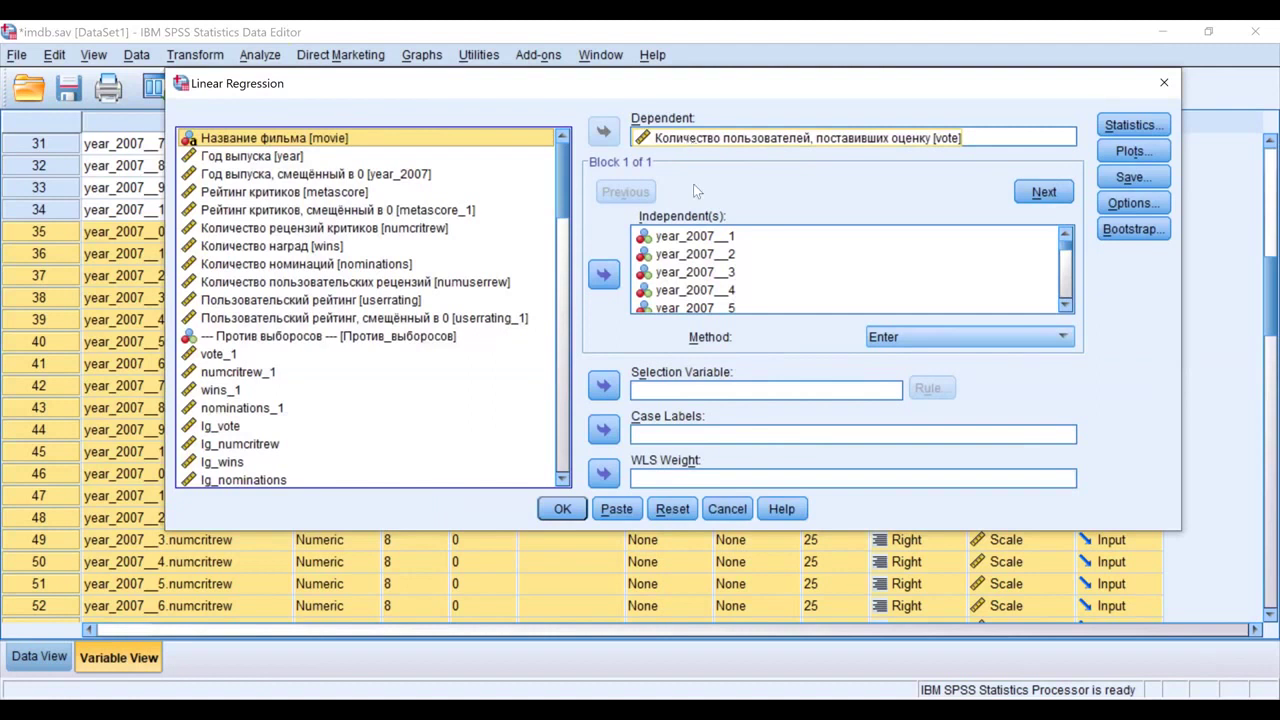
{"action": "left_click", "coordinate": [688, 237]}
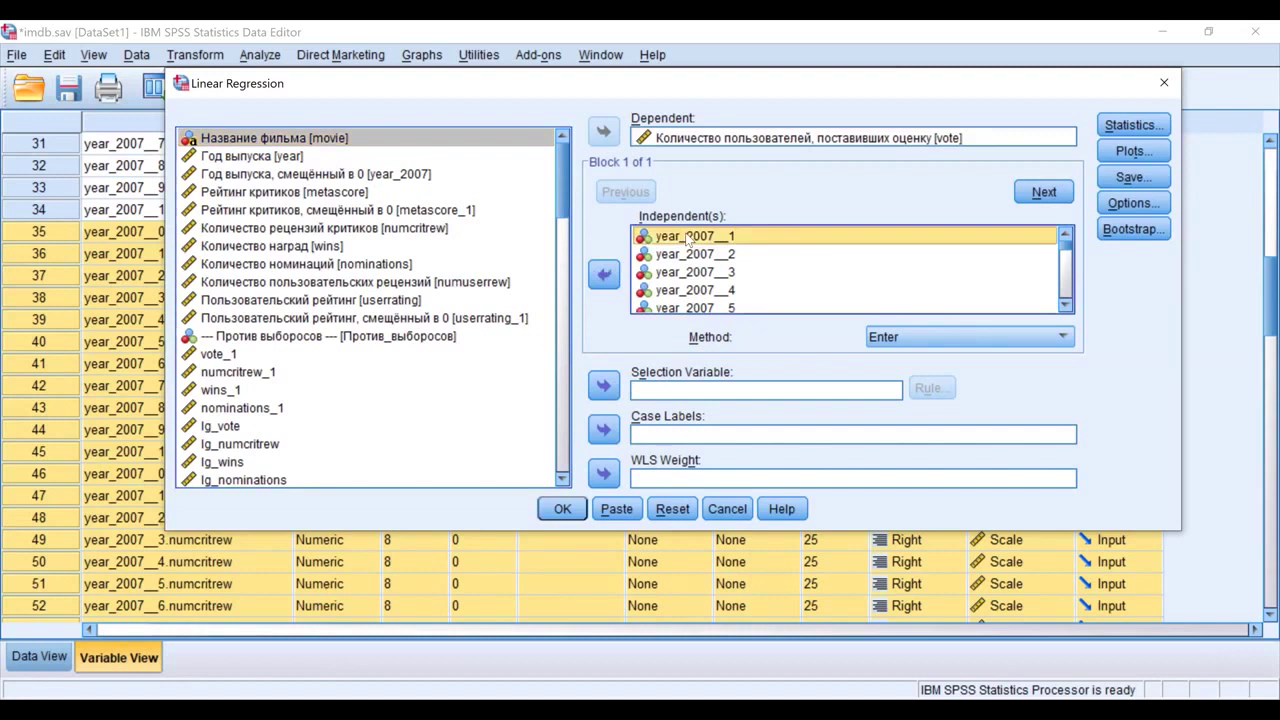
{"action": "scroll", "coordinate": [692, 290], "scroll_direction": "down", "scroll_amount": 2}
{"action": "left_click", "coordinate": [692, 292], "text": "shift"}
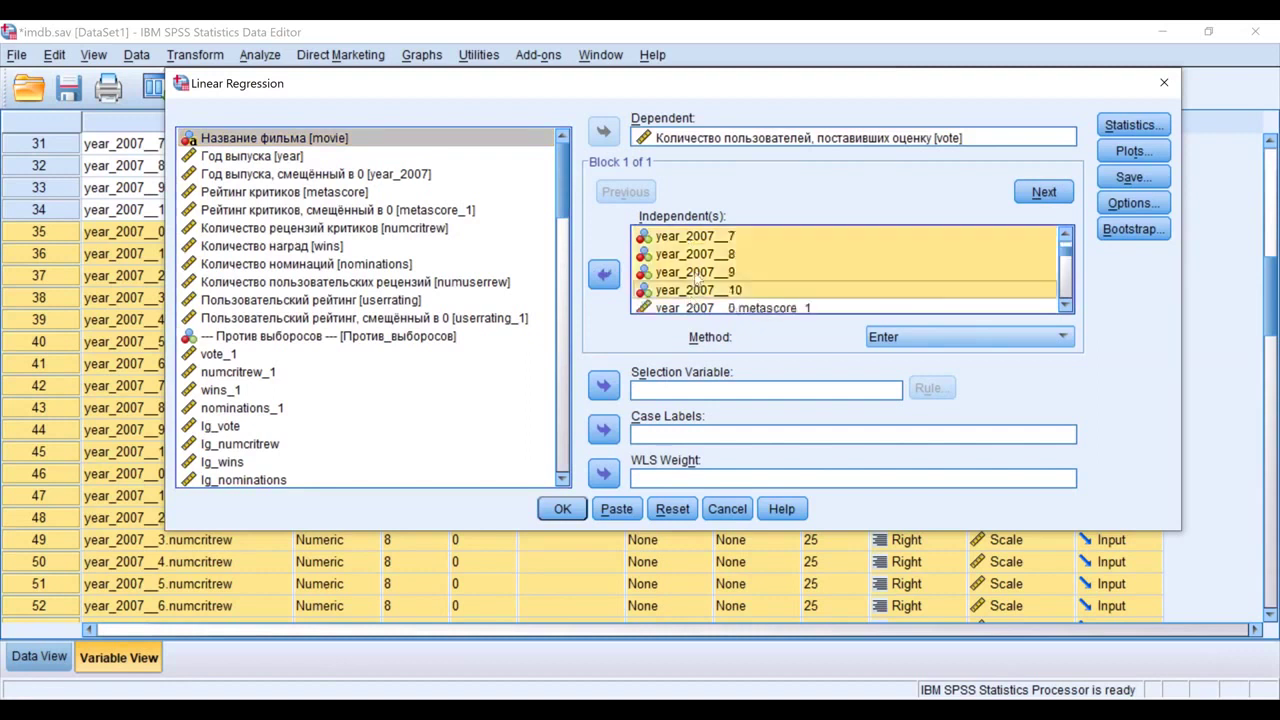
{"action": "scroll", "coordinate": [696, 281], "scroll_direction": "up", "scroll_amount": 2}
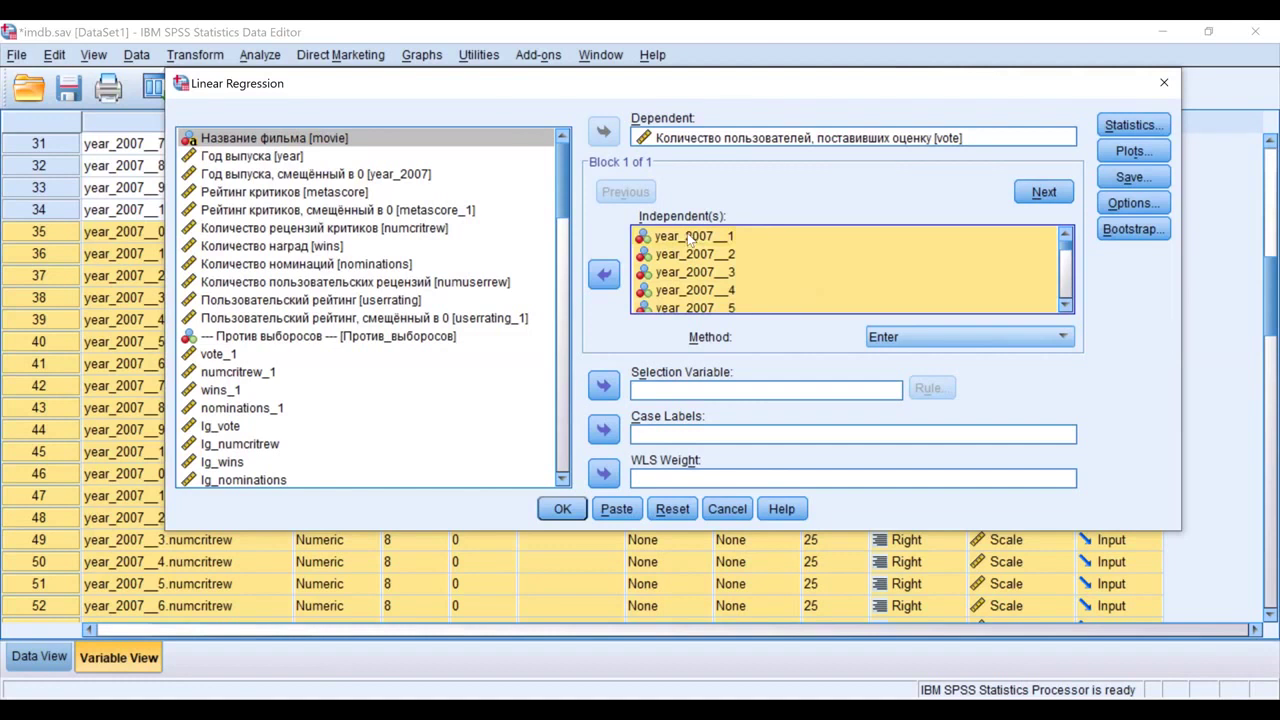
{"action": "left_click", "coordinate": [689, 238]}
Review the remaining interaction terms among the independent variables, down to year_2007__10.nominations, and run the linear regression for vote.
{"action": "scroll", "coordinate": [689, 238], "scroll_direction": "down", "scroll_amount": 1}
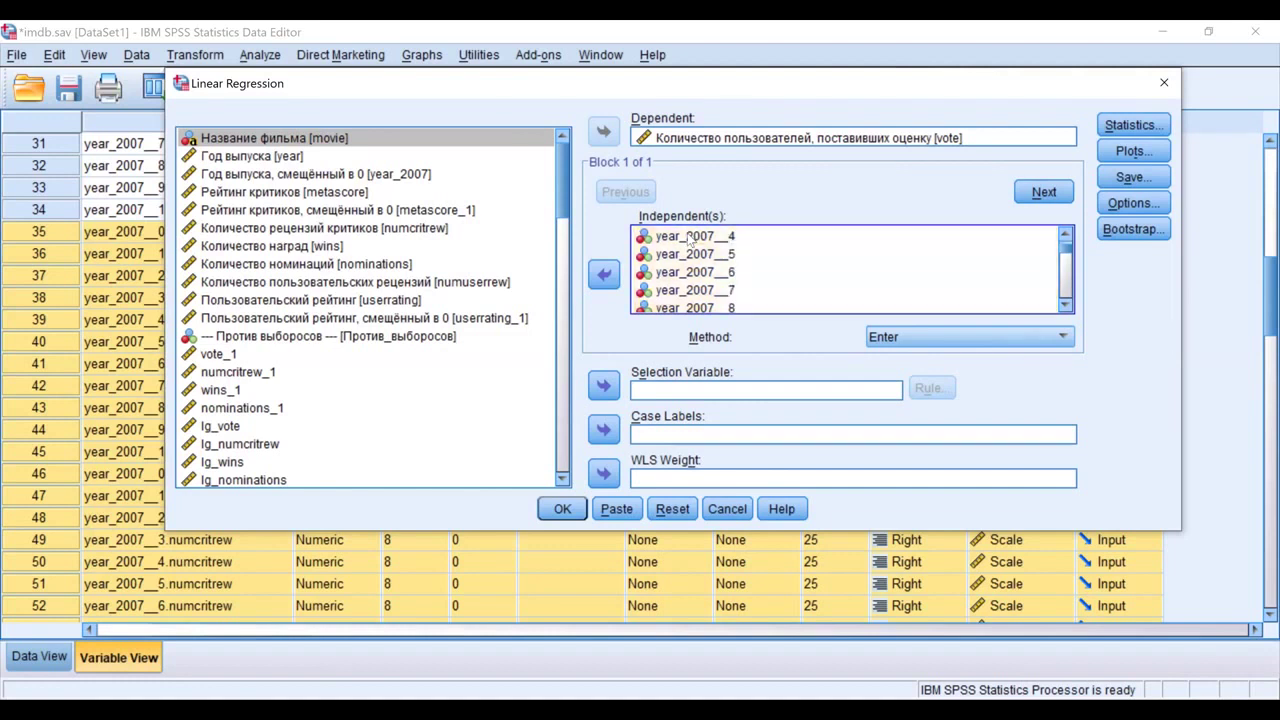
{"action": "scroll", "coordinate": [689, 238], "scroll_direction": "down", "scroll_amount": 2}
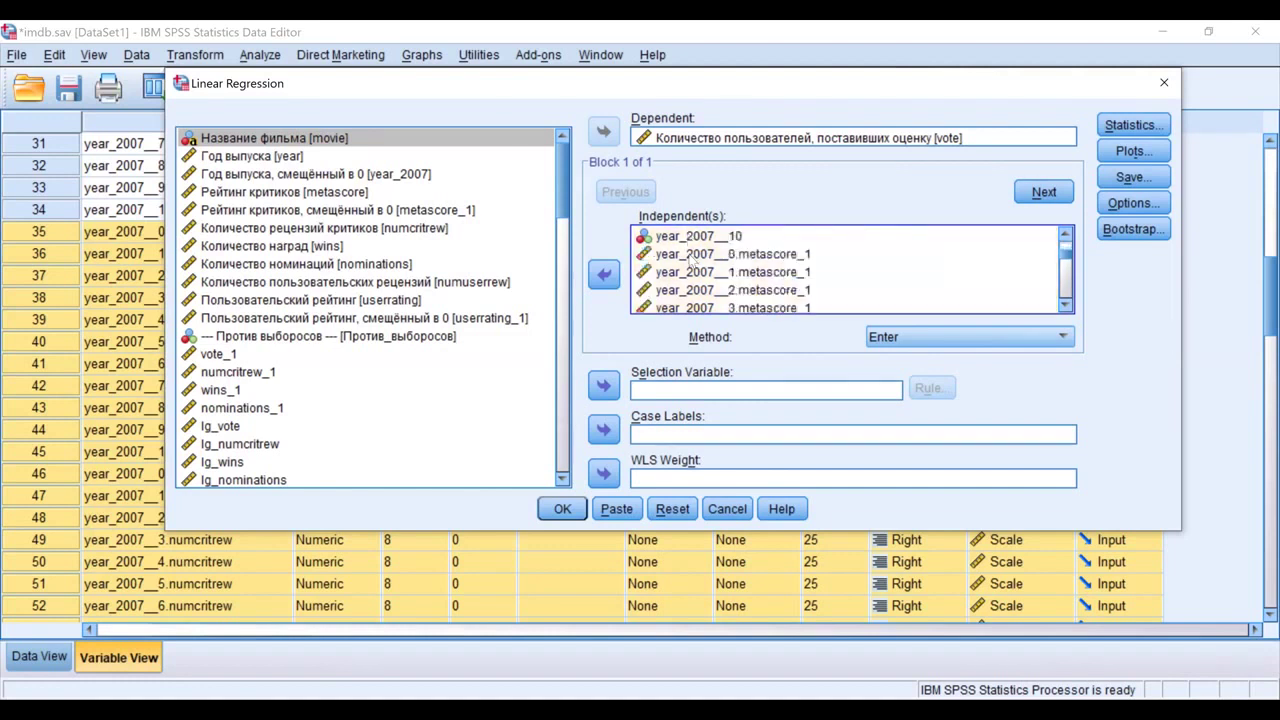
{"action": "scroll", "coordinate": [689, 260], "scroll_direction": "down", "scroll_amount": 3}
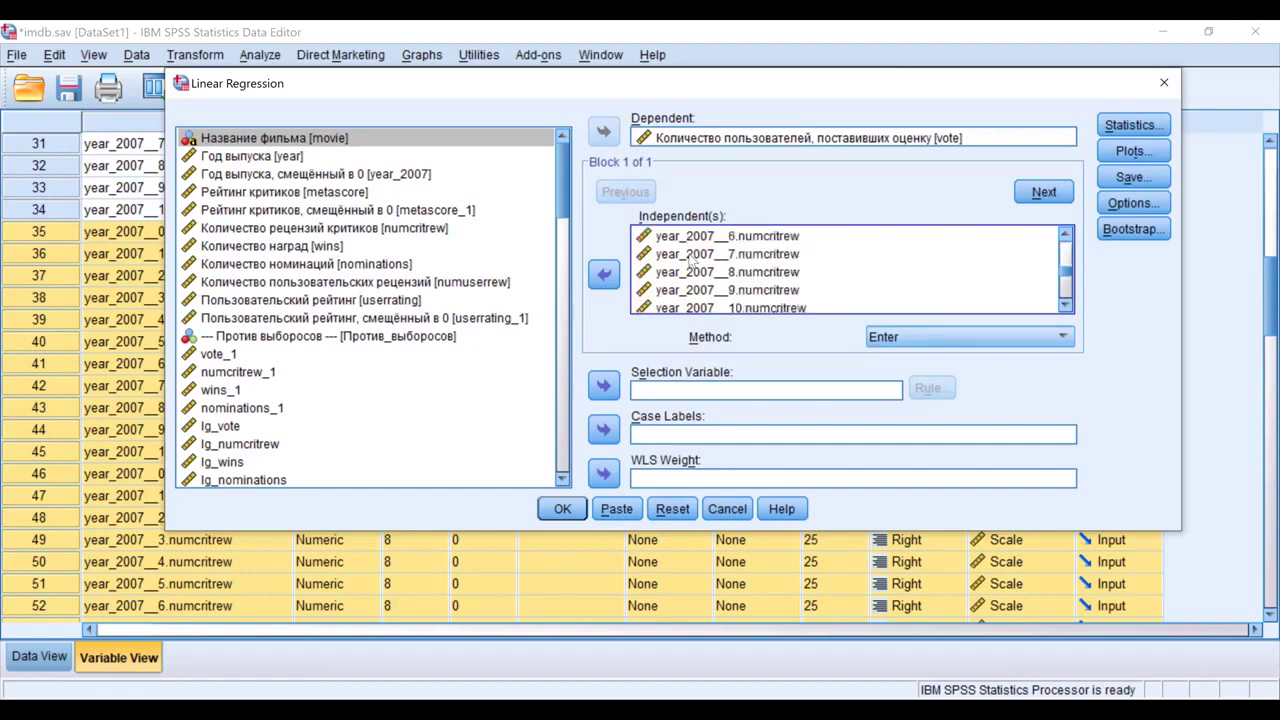
{"action": "scroll", "coordinate": [690, 260], "scroll_direction": "down", "scroll_amount": 3}
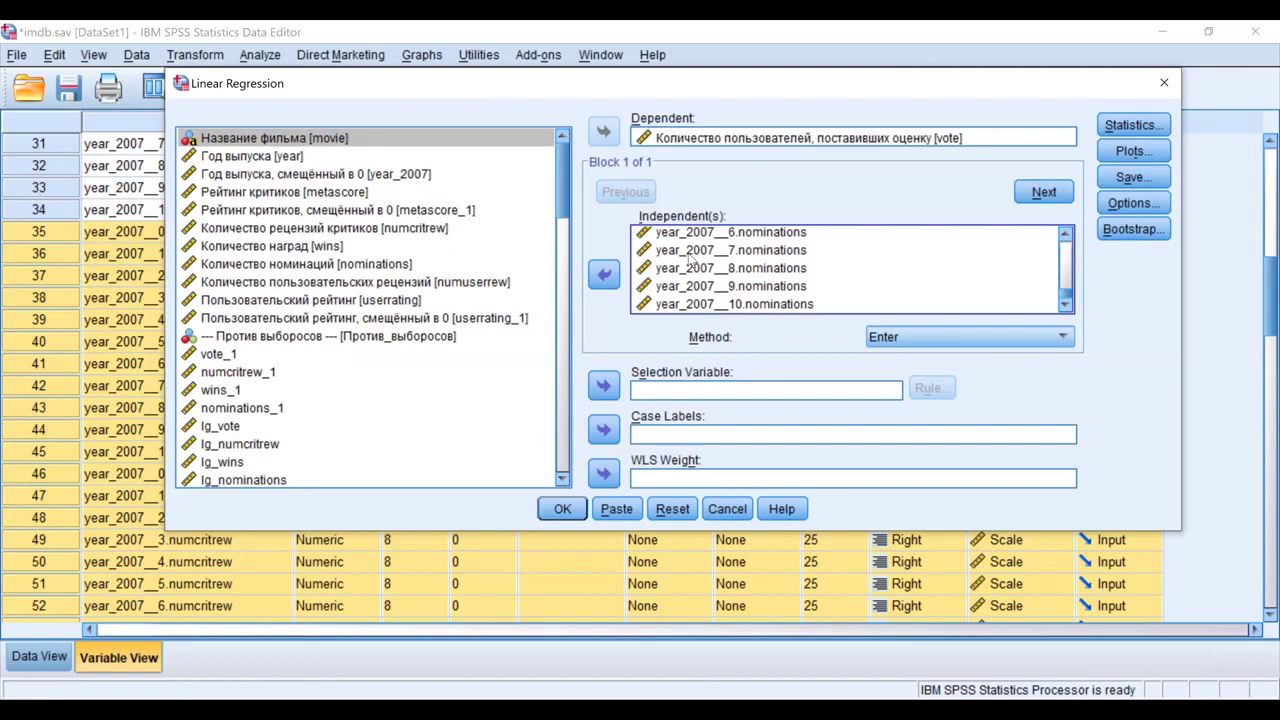
{"action": "left_click", "coordinate": [570, 512]}
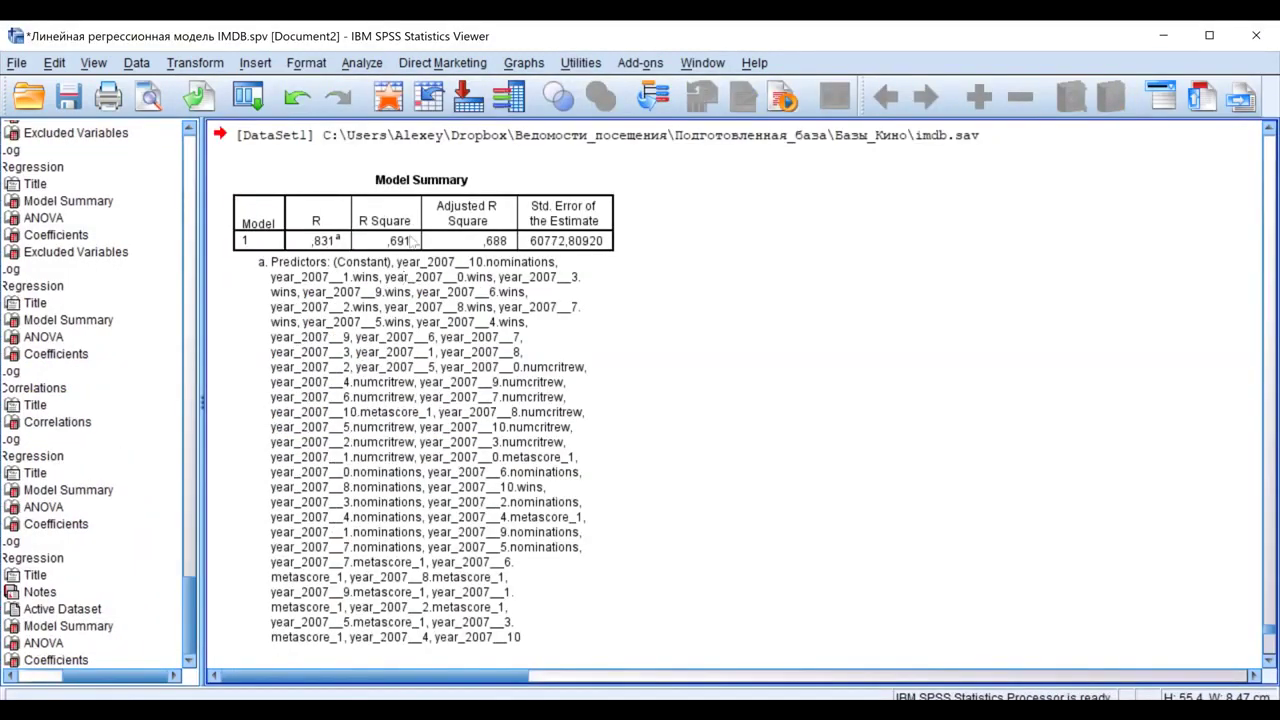
Examine the R Square, the ANOVA significance and the Coefficients table of the full regression model.
{"action": "left_click", "coordinate": [390, 246]}
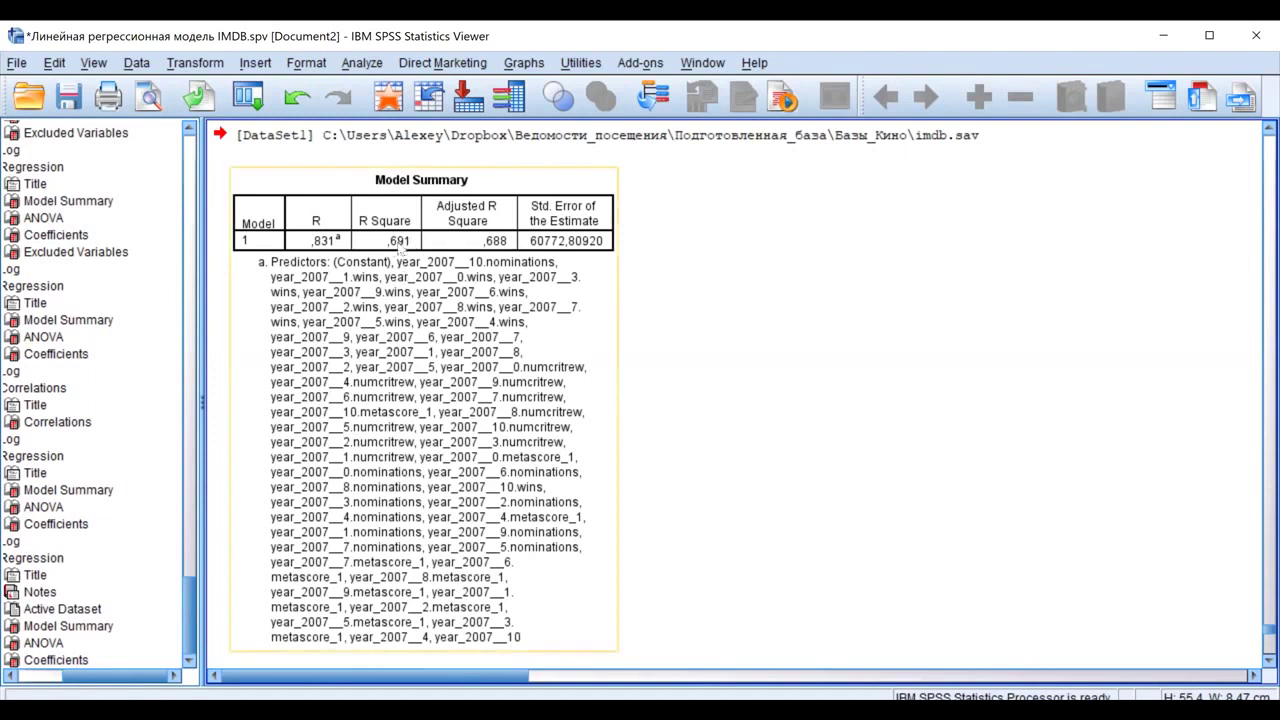
{"action": "scroll", "coordinate": [400, 244], "scroll_direction": "down", "scroll_amount": 5}
{"action": "left_click", "coordinate": [726, 222]}
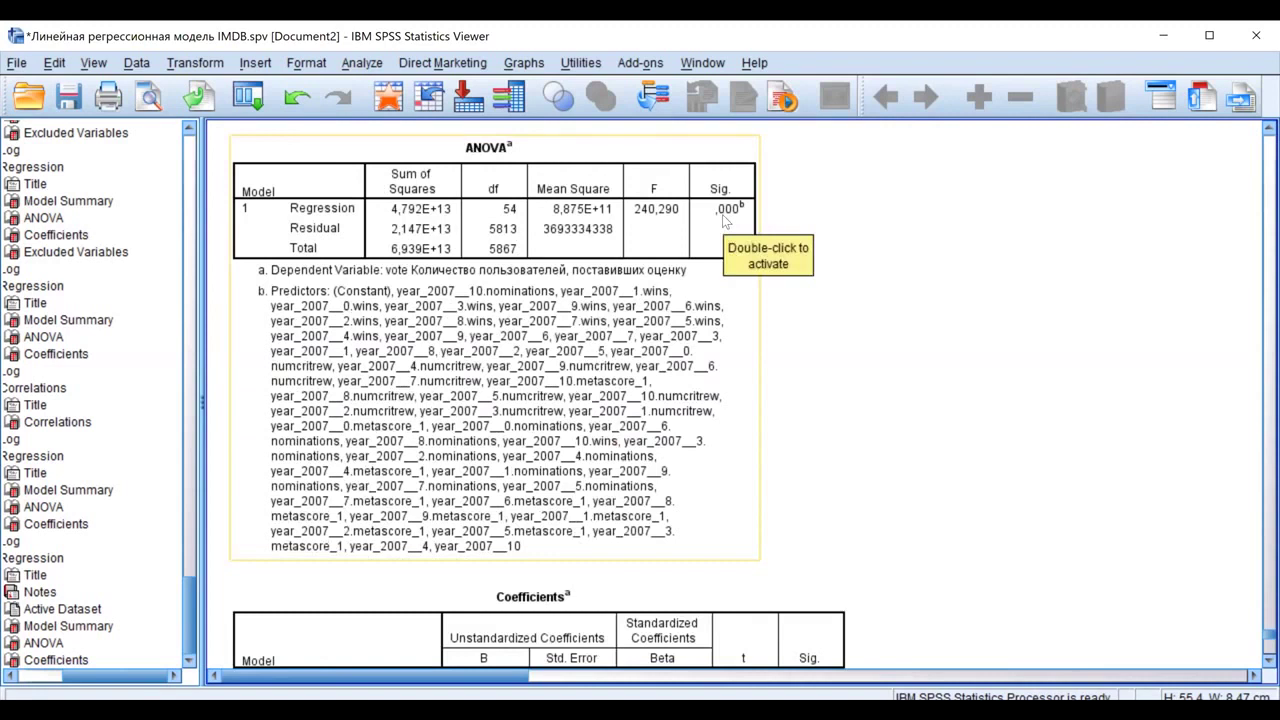
{"action": "scroll", "coordinate": [726, 222], "scroll_direction": "down", "scroll_amount": 2}
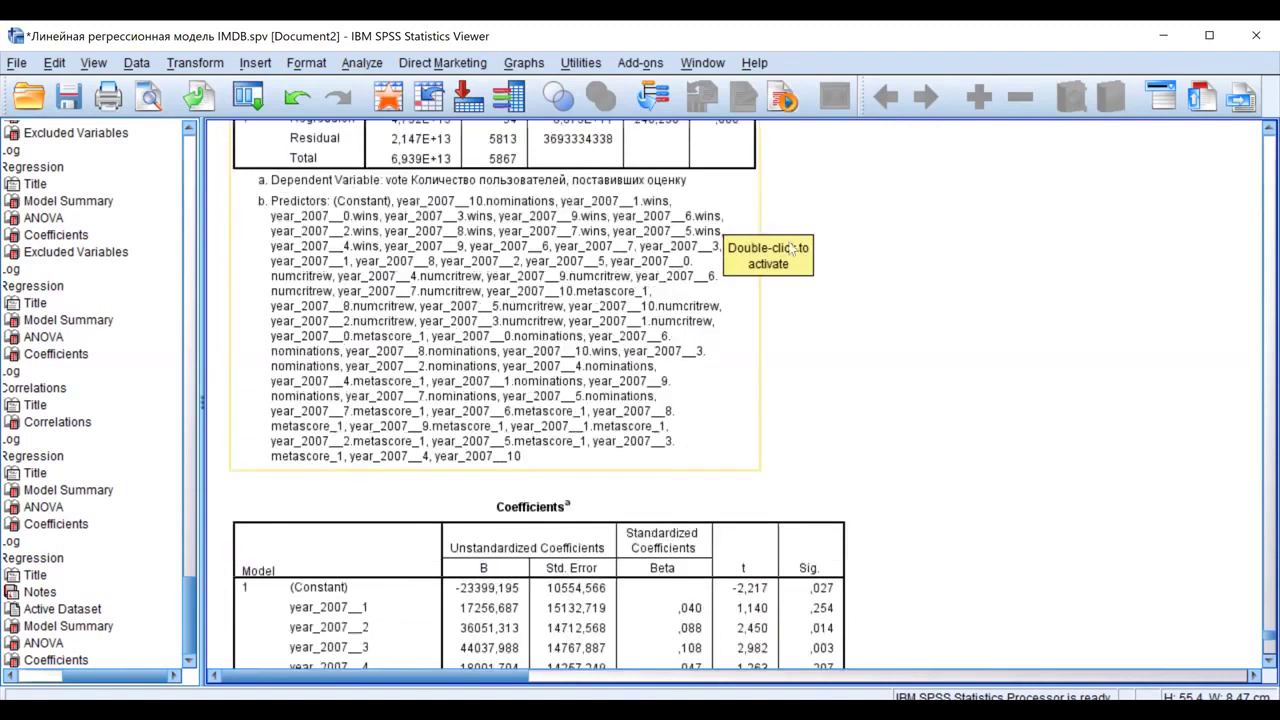
{"action": "scroll", "coordinate": [570, 386], "scroll_direction": "down", "scroll_amount": 6}
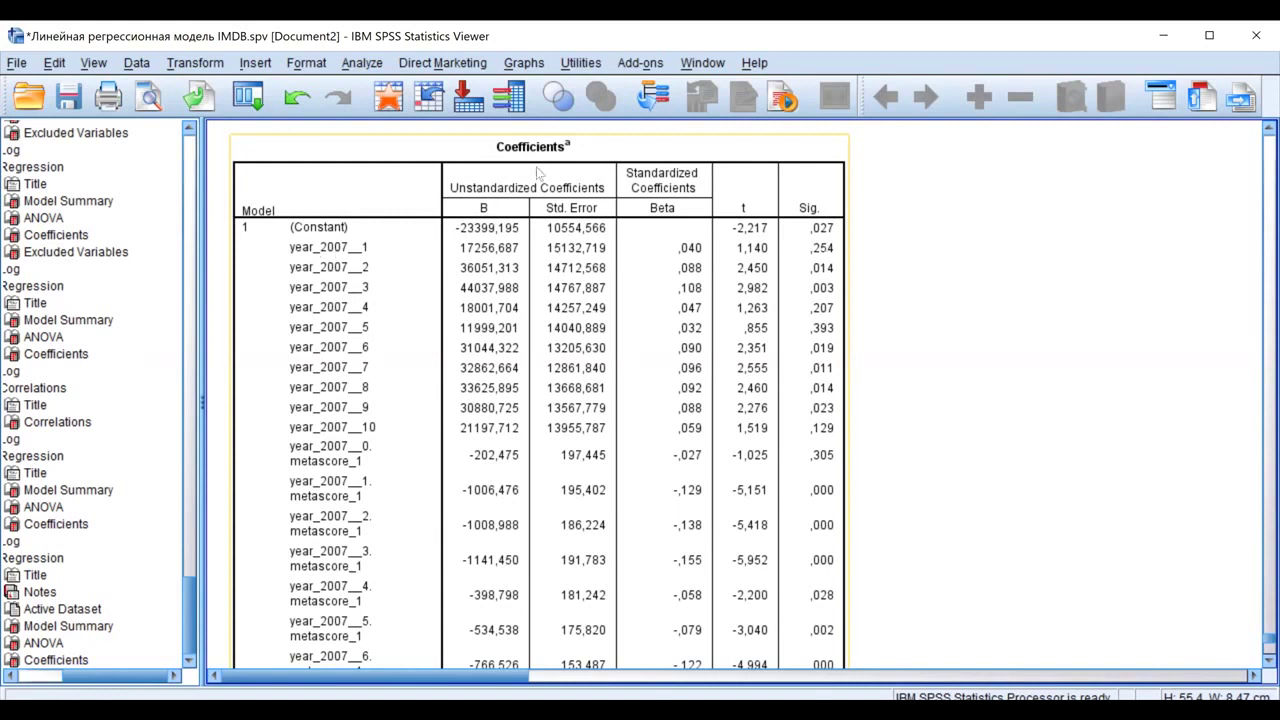
{"action": "left_click", "coordinate": [361, 62]}
{"action": "mouse_move", "coordinate": [441, 273]}
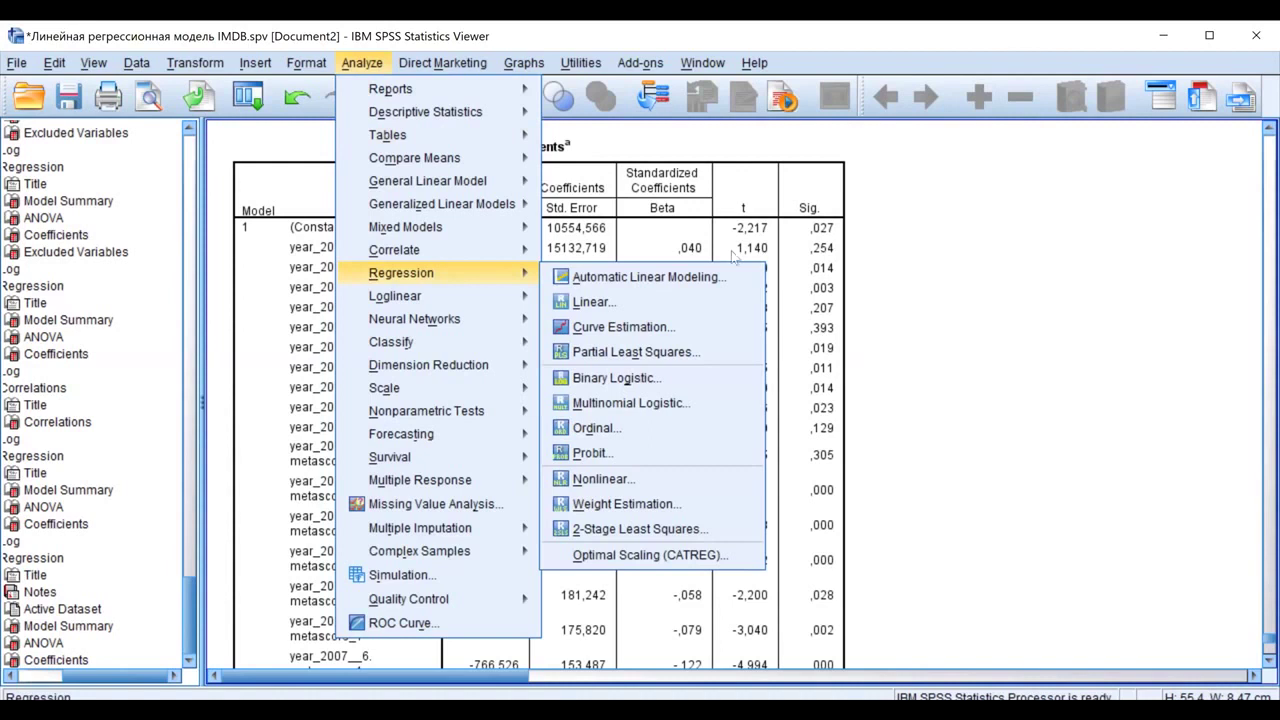
{"action": "left_click", "coordinate": [736, 300]}
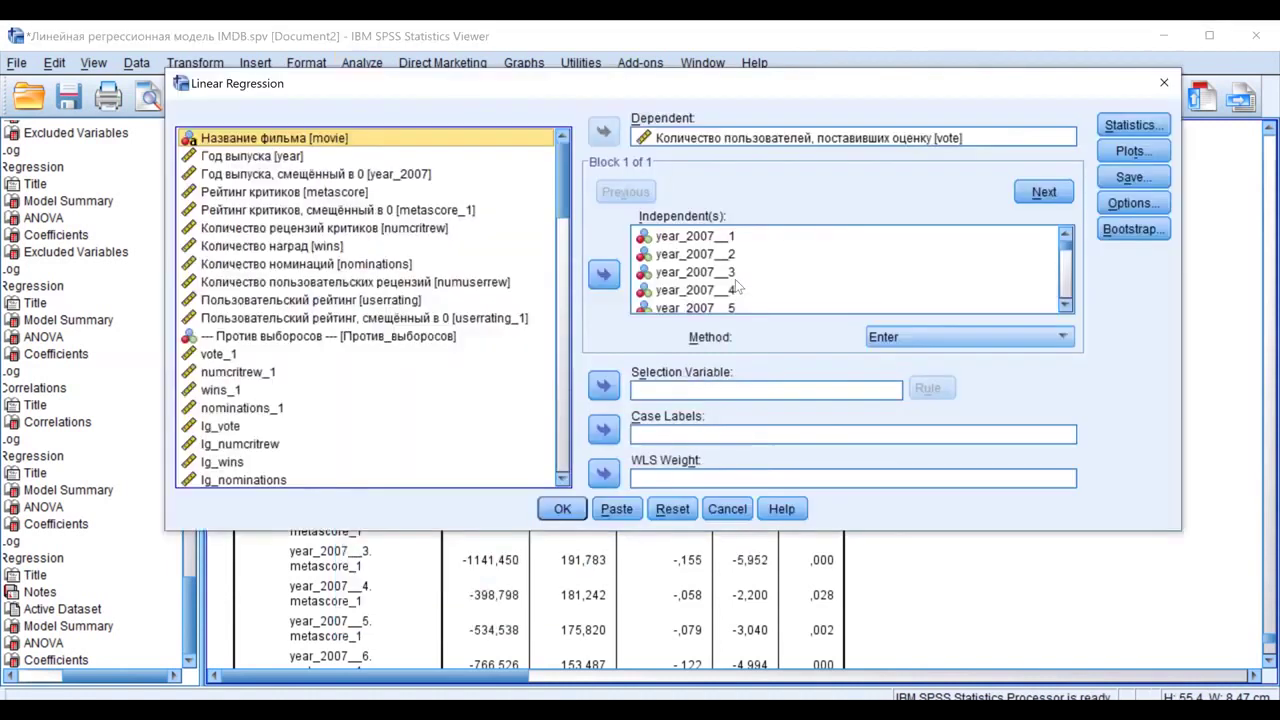
{"action": "left_click", "coordinate": [604, 276]}
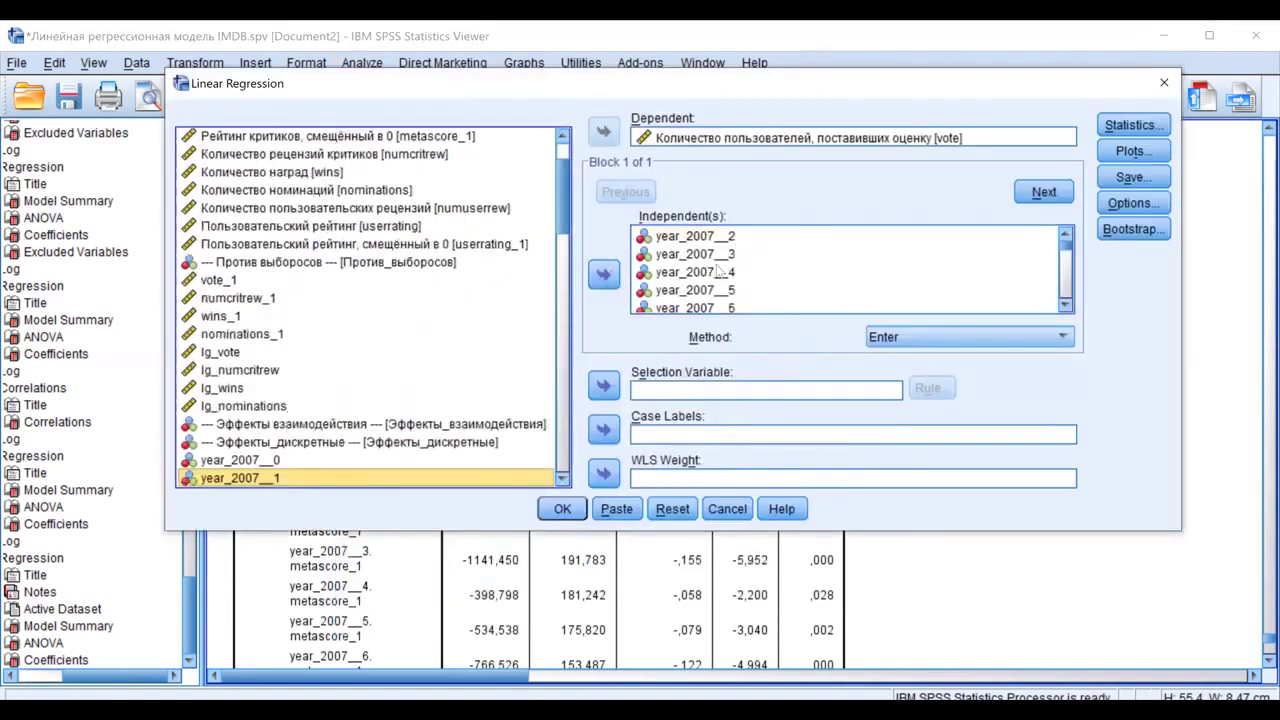
{"action": "scroll", "coordinate": [715, 272], "scroll_direction": "down", "scroll_amount": 5}
{"action": "scroll", "coordinate": [631, 604], "scroll_direction": "down", "scroll_amount": 1}
{"action": "key", "text": "Escape"}
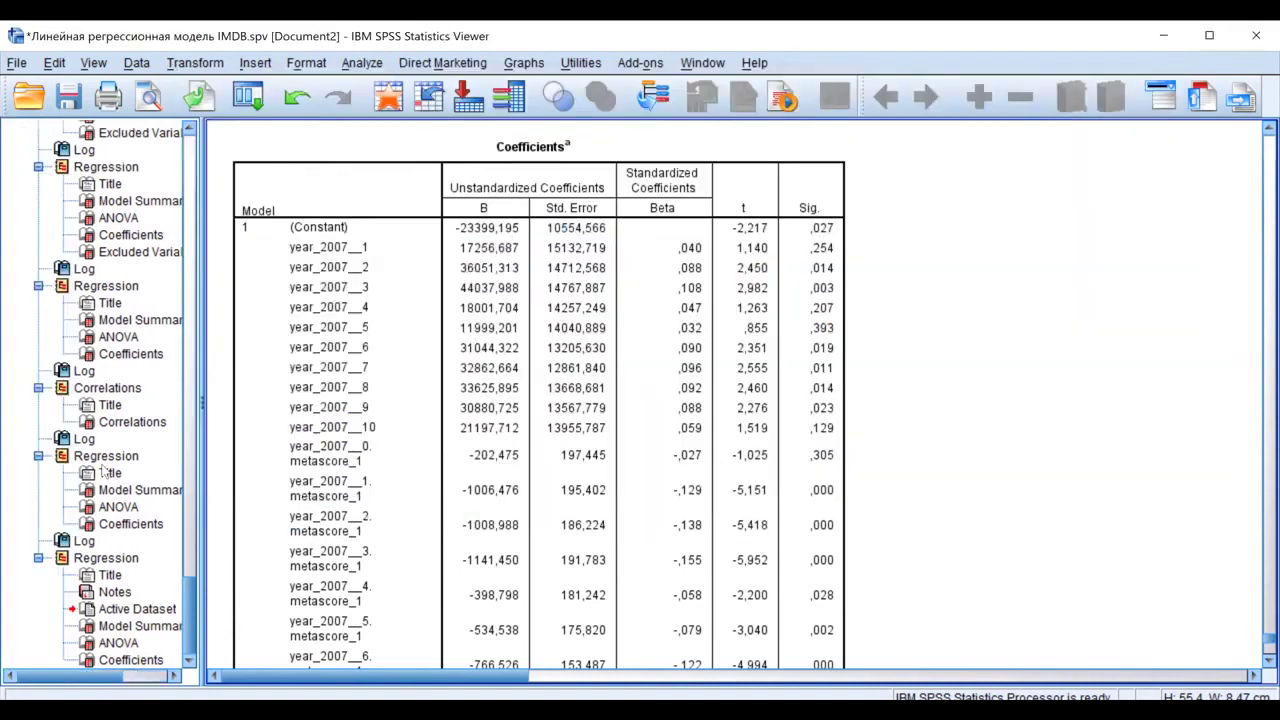
Examine the Coefficients, Model Summary and ANOVA tables of the earlier regression with the reduced set of predictors.
{"action": "left_click", "coordinate": [130, 354]}
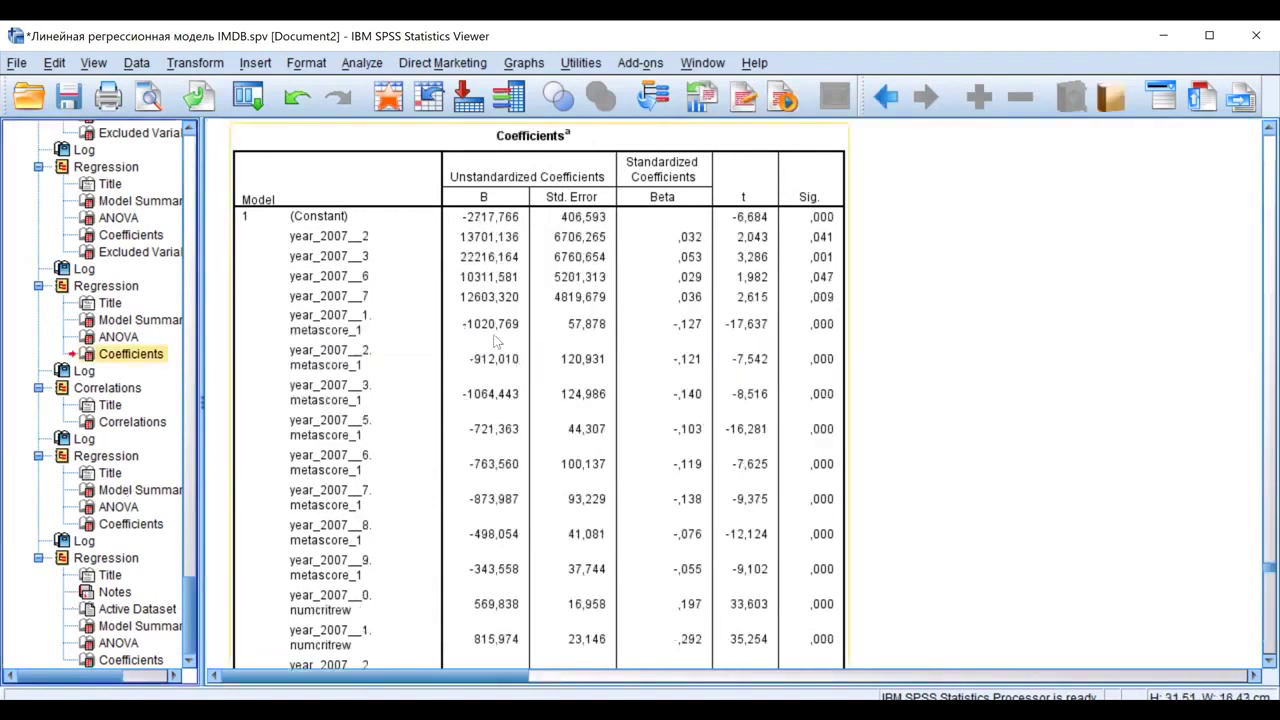
{"action": "scroll", "coordinate": [494, 342], "scroll_direction": "up", "scroll_amount": 5}
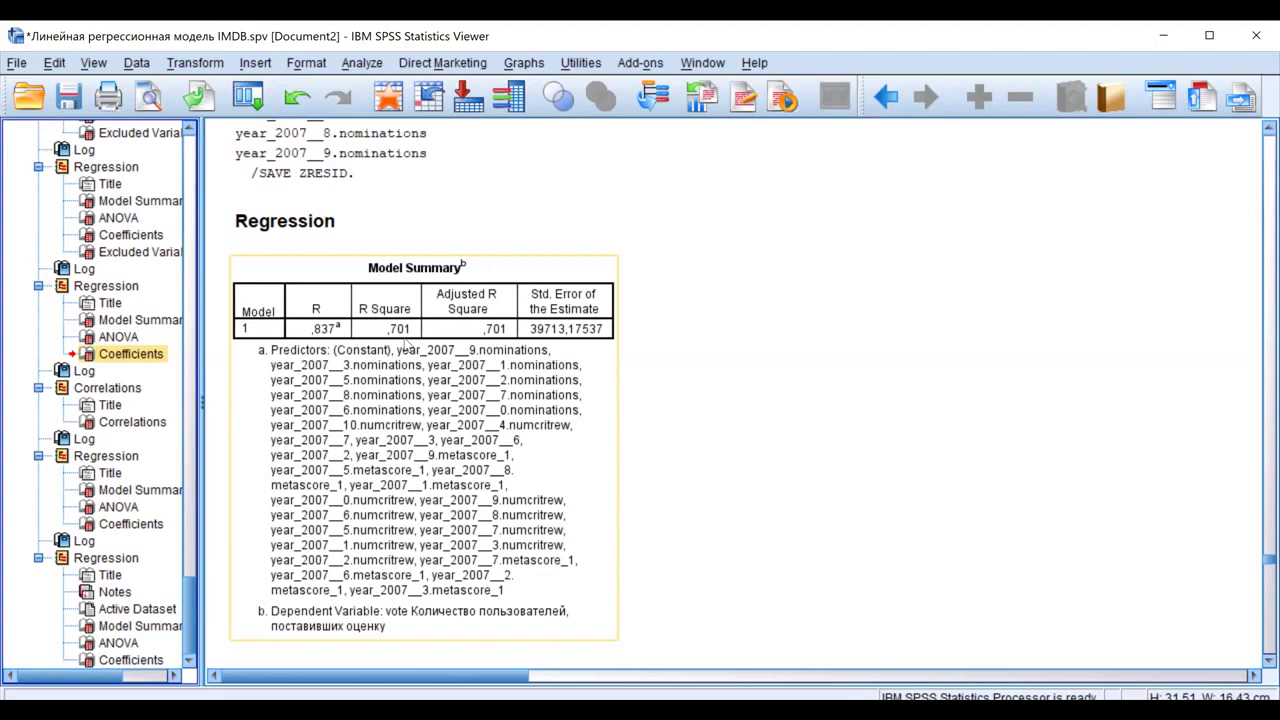
{"action": "scroll", "coordinate": [404, 346], "scroll_direction": "down", "scroll_amount": 6}
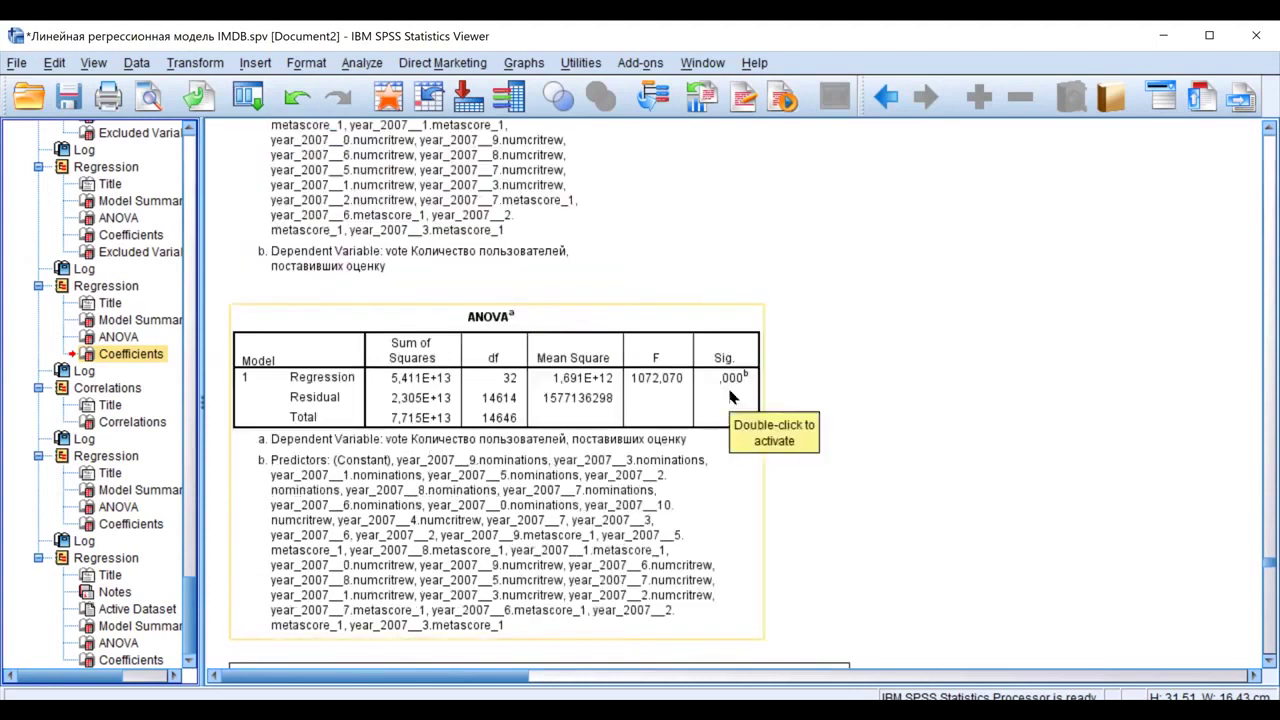
{"action": "scroll", "coordinate": [808, 360], "scroll_direction": "down", "scroll_amount": 7}
{"action": "scroll", "coordinate": [813, 345], "scroll_direction": "down", "scroll_amount": 3}
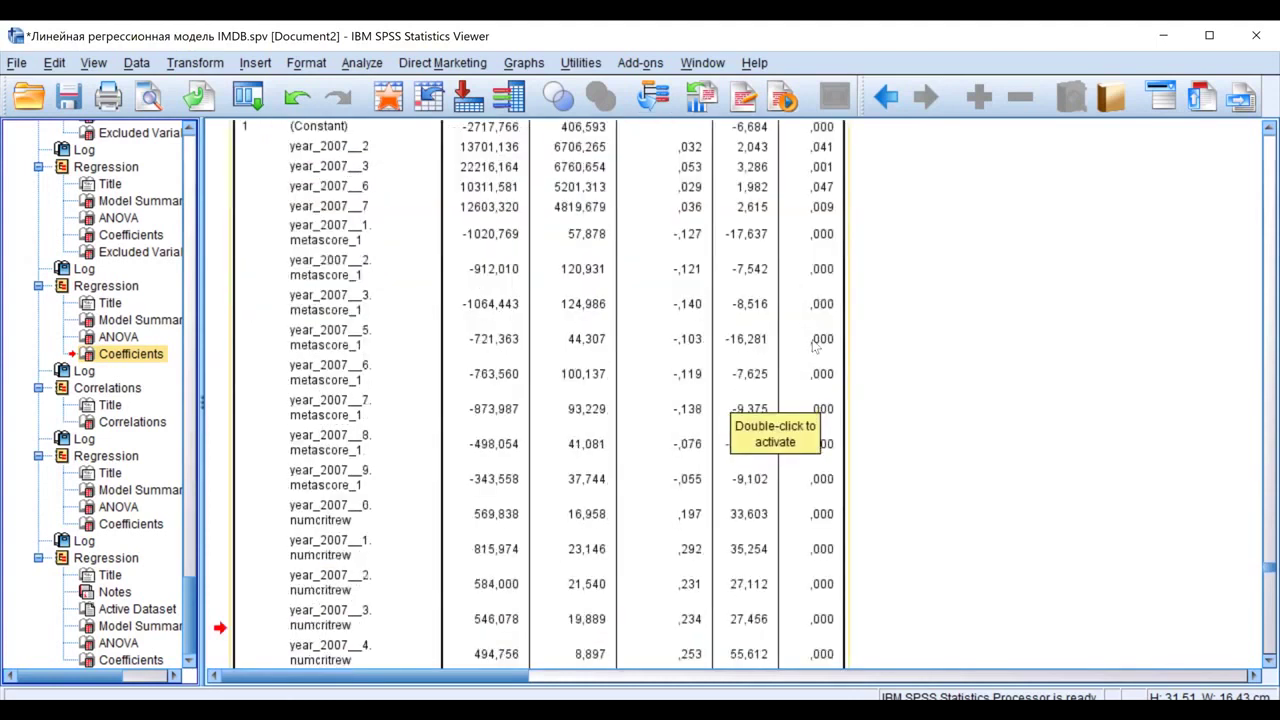
Review the Sig. values of the metascore_1, numcritrew and nominations interaction terms in the Coefficients table.
{"action": "scroll", "coordinate": [813, 345], "scroll_direction": "down", "scroll_amount": 3}
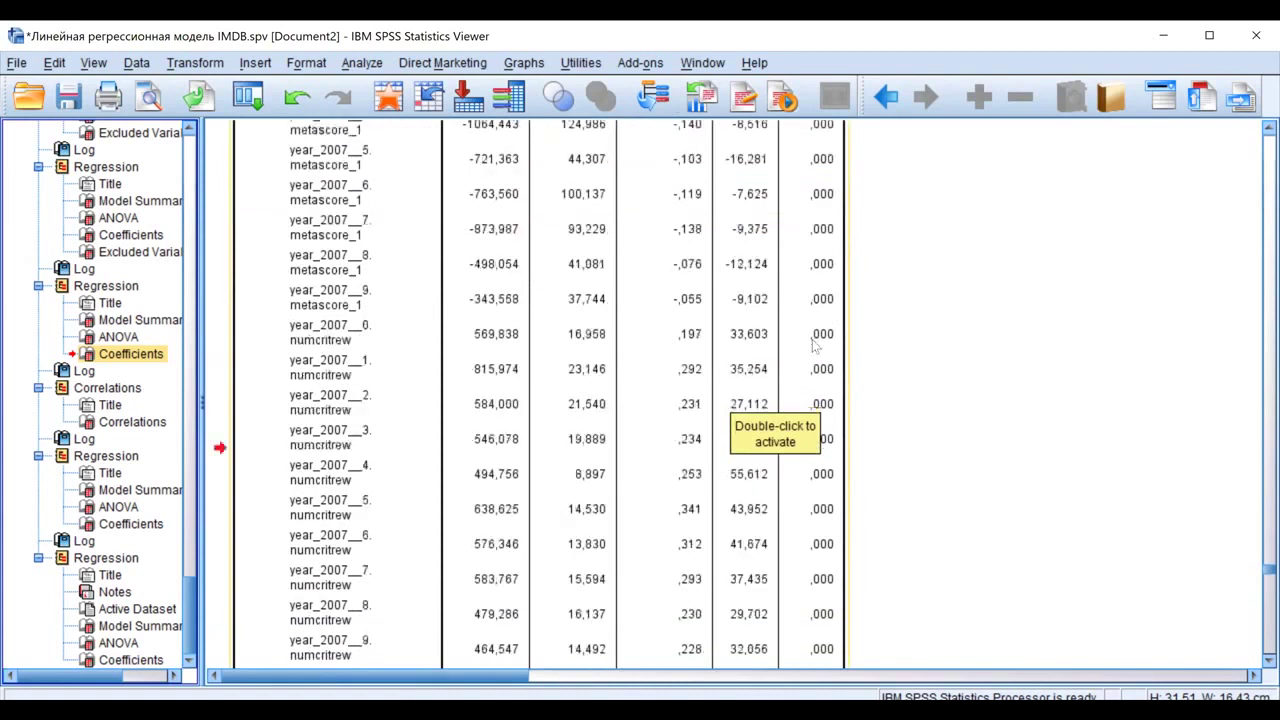
{"action": "scroll", "coordinate": [813, 345], "scroll_direction": "down", "scroll_amount": 6}
{"action": "scroll", "coordinate": [813, 345], "scroll_direction": "up", "scroll_amount": 2}
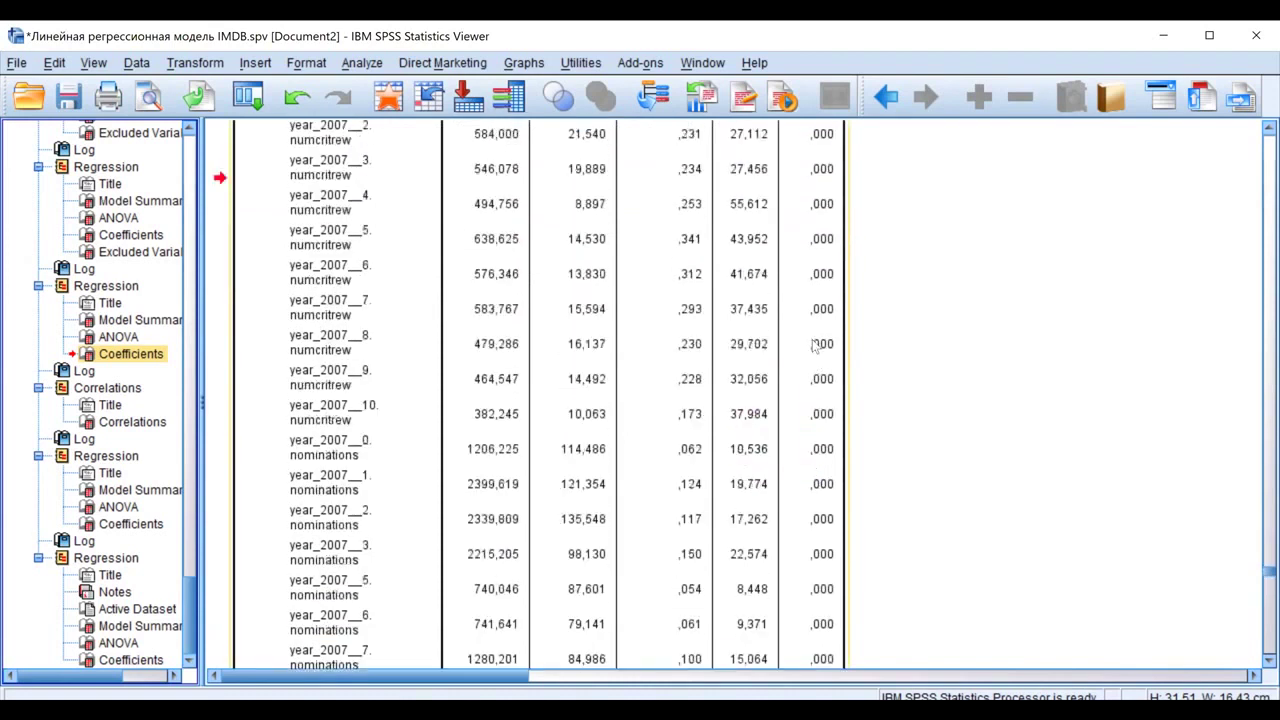
{"action": "scroll", "coordinate": [813, 345], "scroll_direction": "up", "scroll_amount": 10}
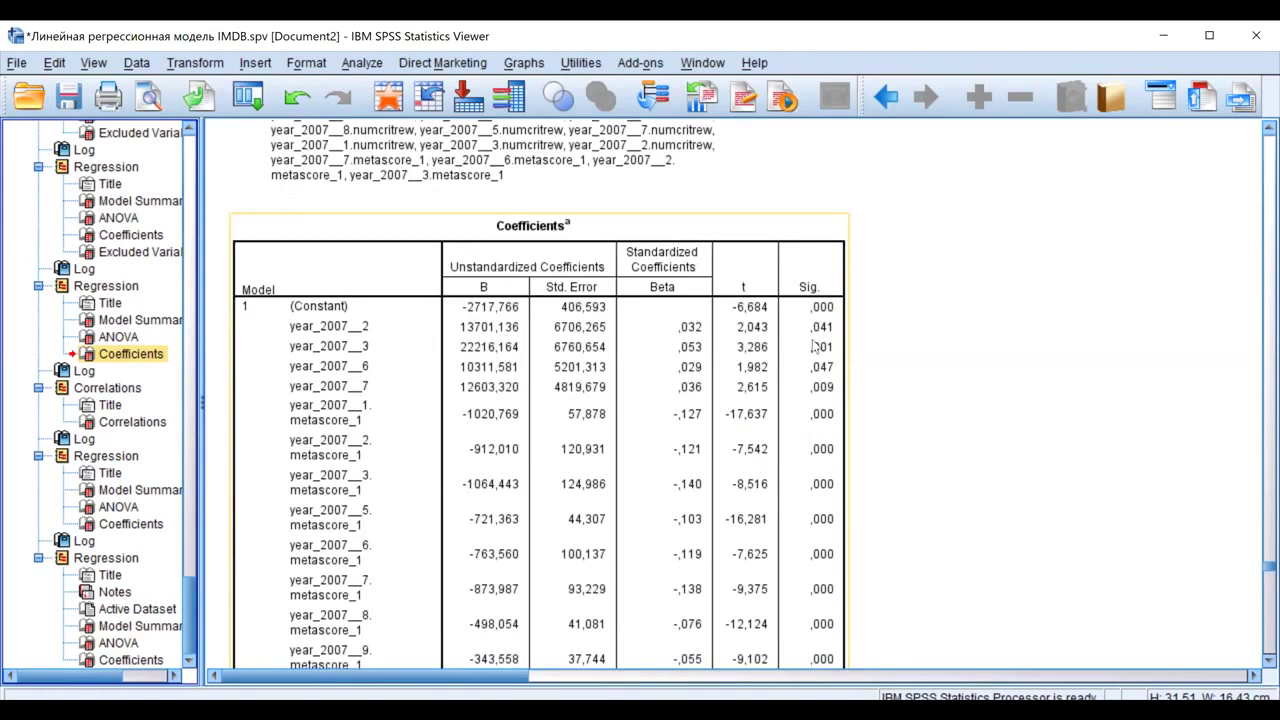
Open the bivariate correlations setup, add vote to the variables and locate the year_2007 dummies and their interaction terms.
{"action": "left_click", "coordinate": [362, 63]}
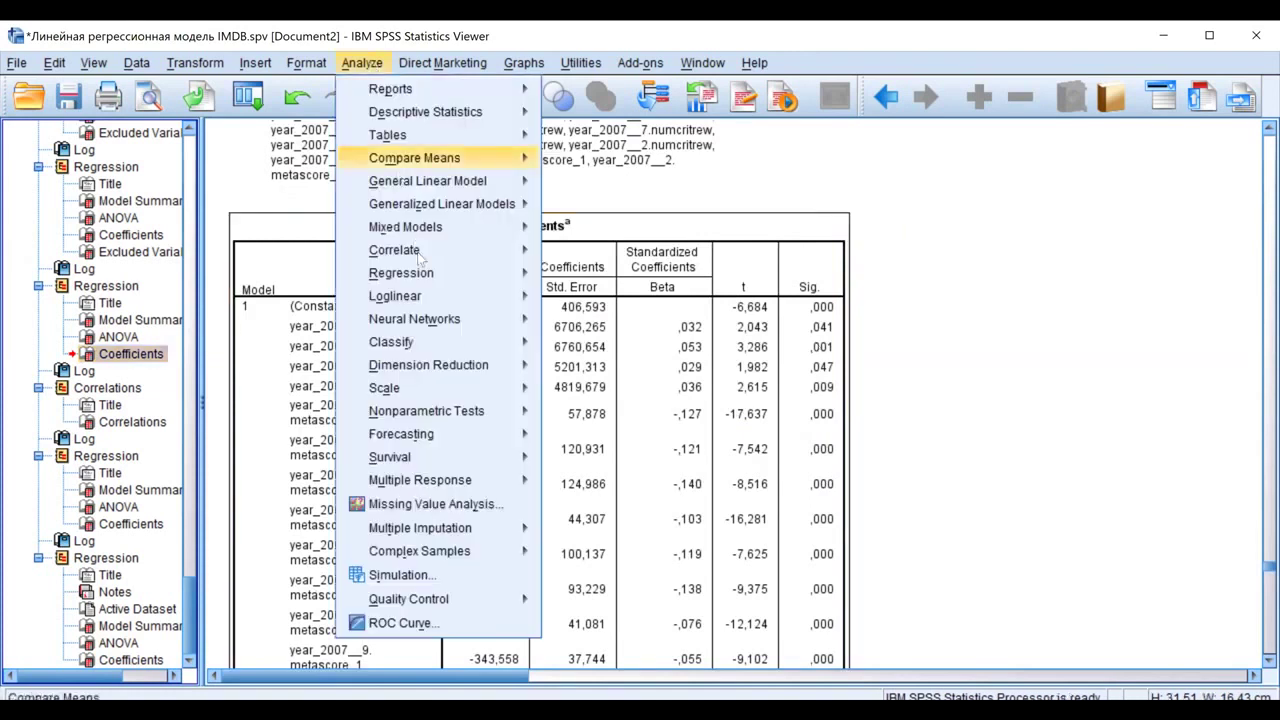
{"action": "mouse_move", "coordinate": [419, 252]}
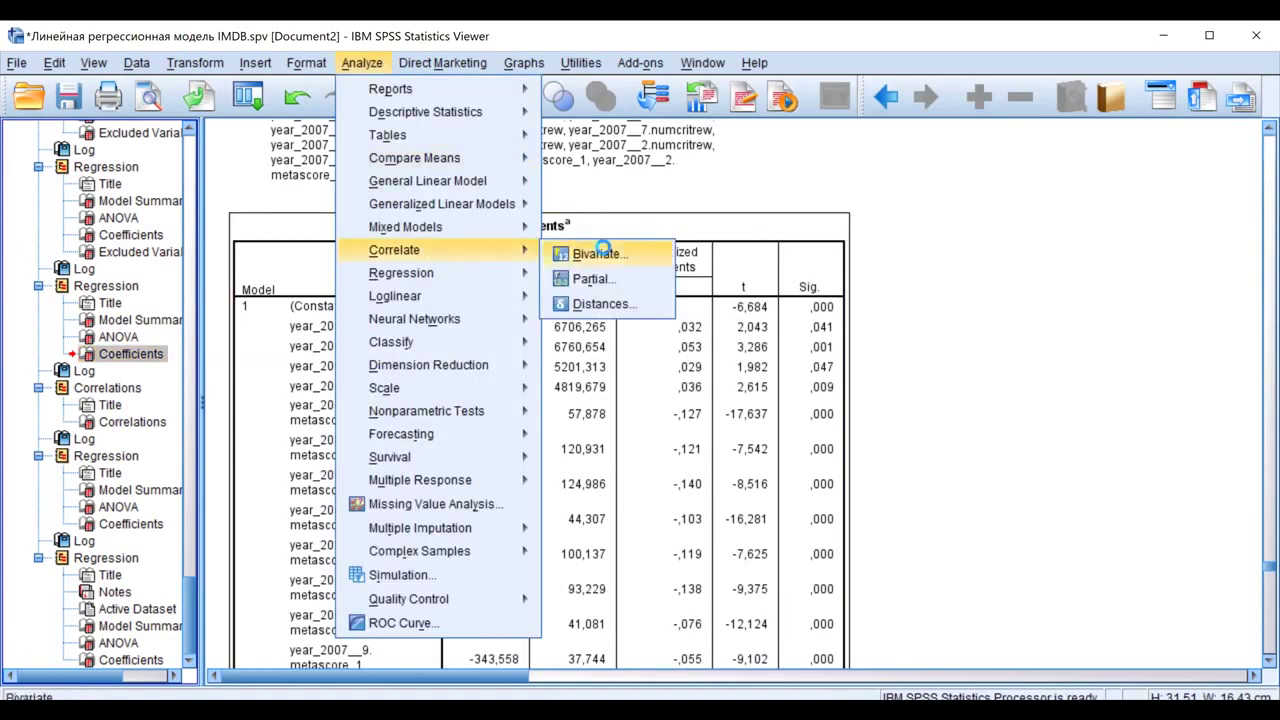
{"action": "left_click", "coordinate": [598, 253]}
{"action": "left_click", "coordinate": [396, 456]}
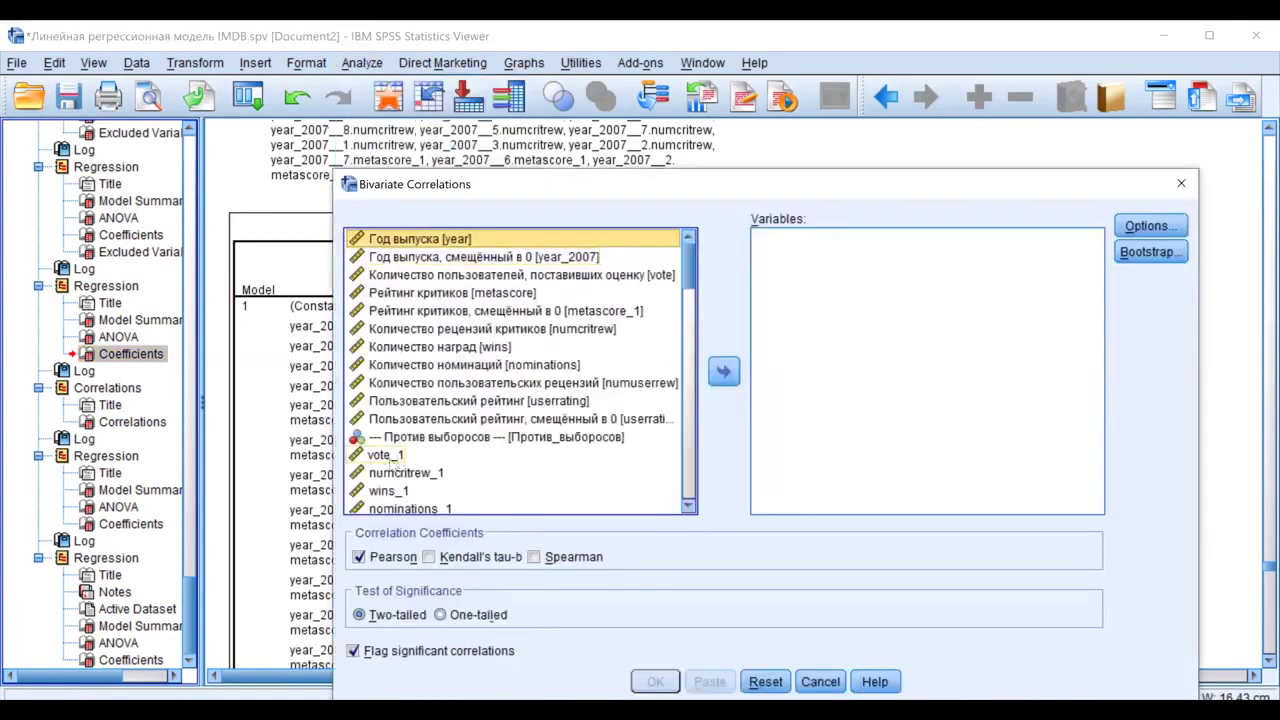
{"action": "left_click", "coordinate": [451, 280]}
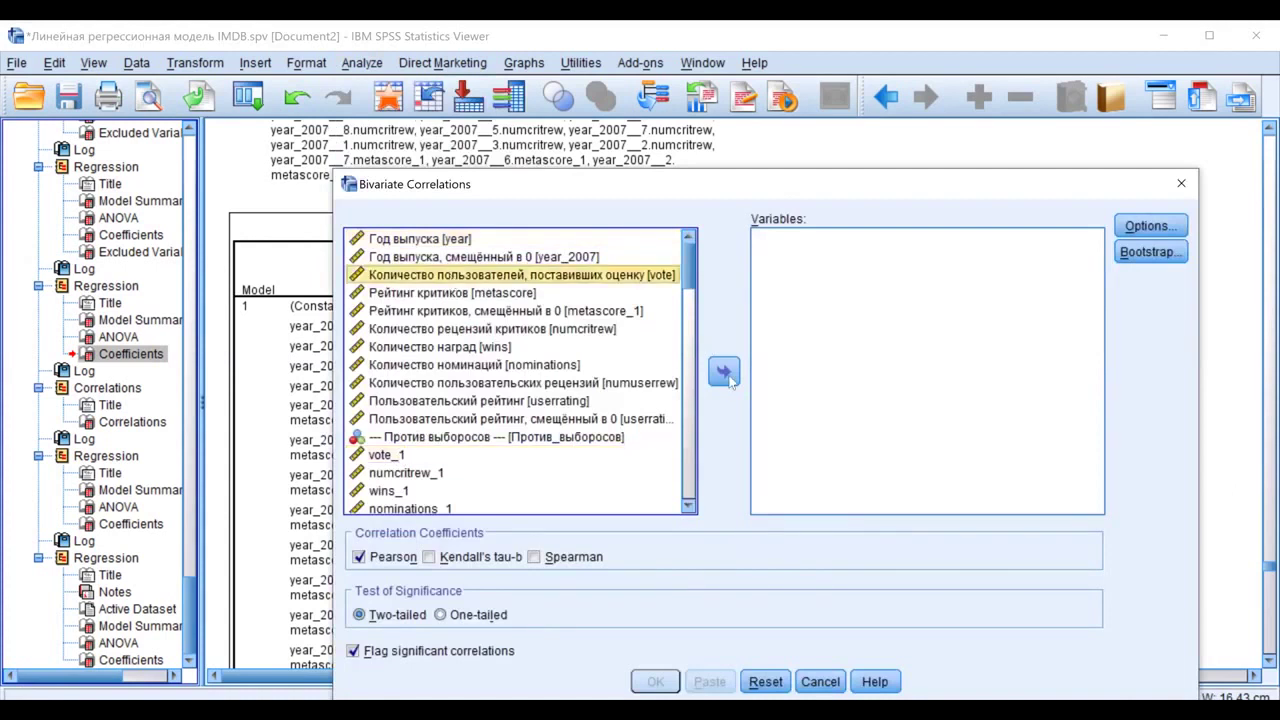
{"action": "left_click", "coordinate": [724, 372]}
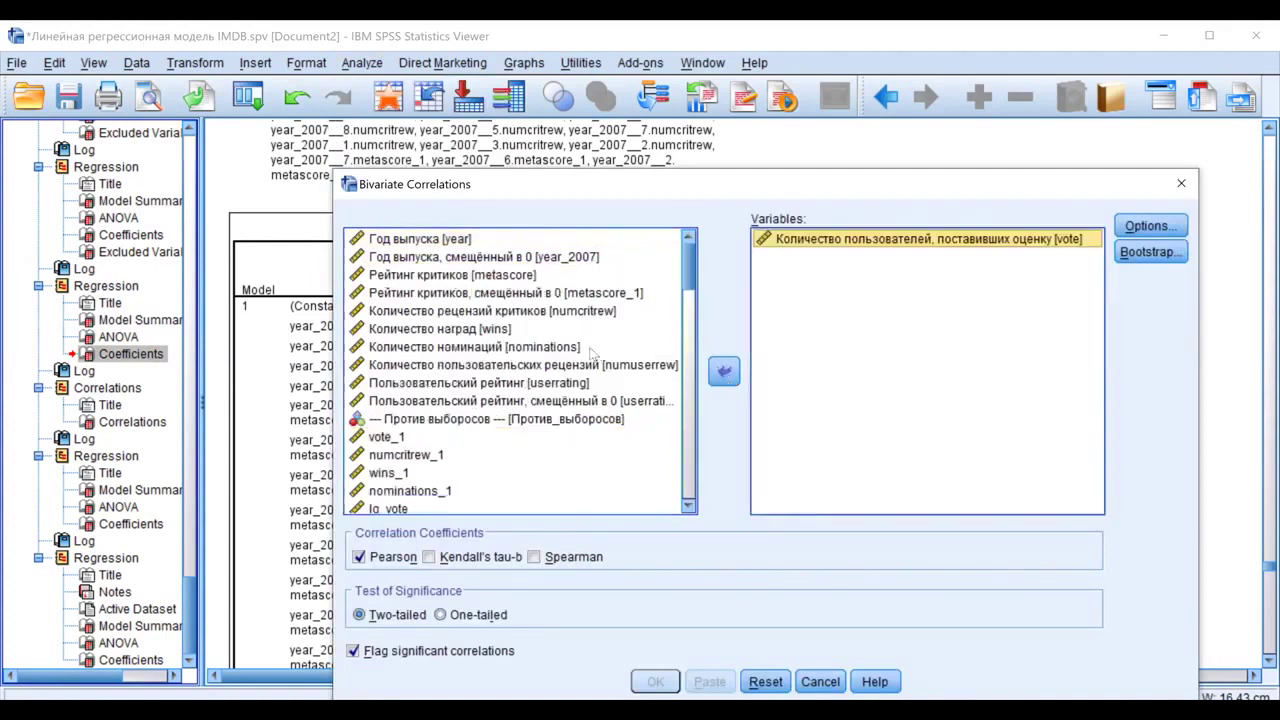
{"action": "scroll", "coordinate": [464, 365], "scroll_direction": "down", "scroll_amount": 3}
{"action": "scroll", "coordinate": [464, 365], "scroll_direction": "down", "scroll_amount": 5}
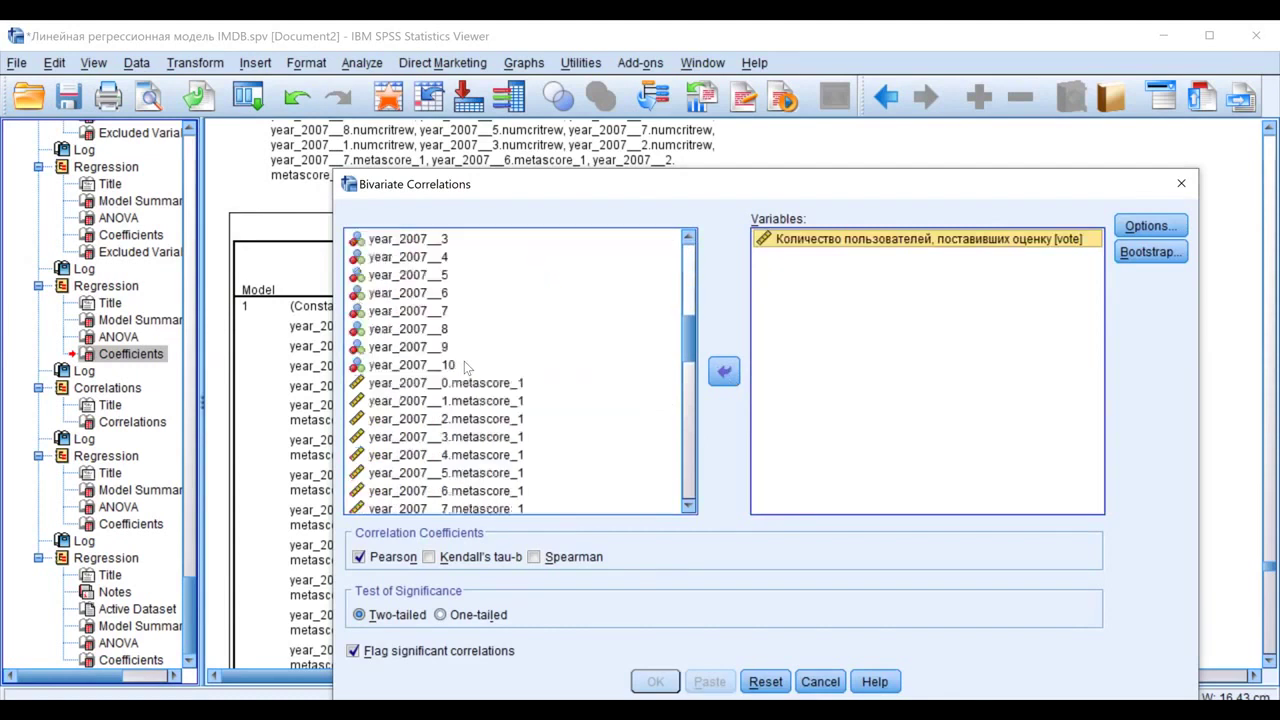
{"action": "scroll", "coordinate": [464, 365], "scroll_direction": "down", "scroll_amount": 5}
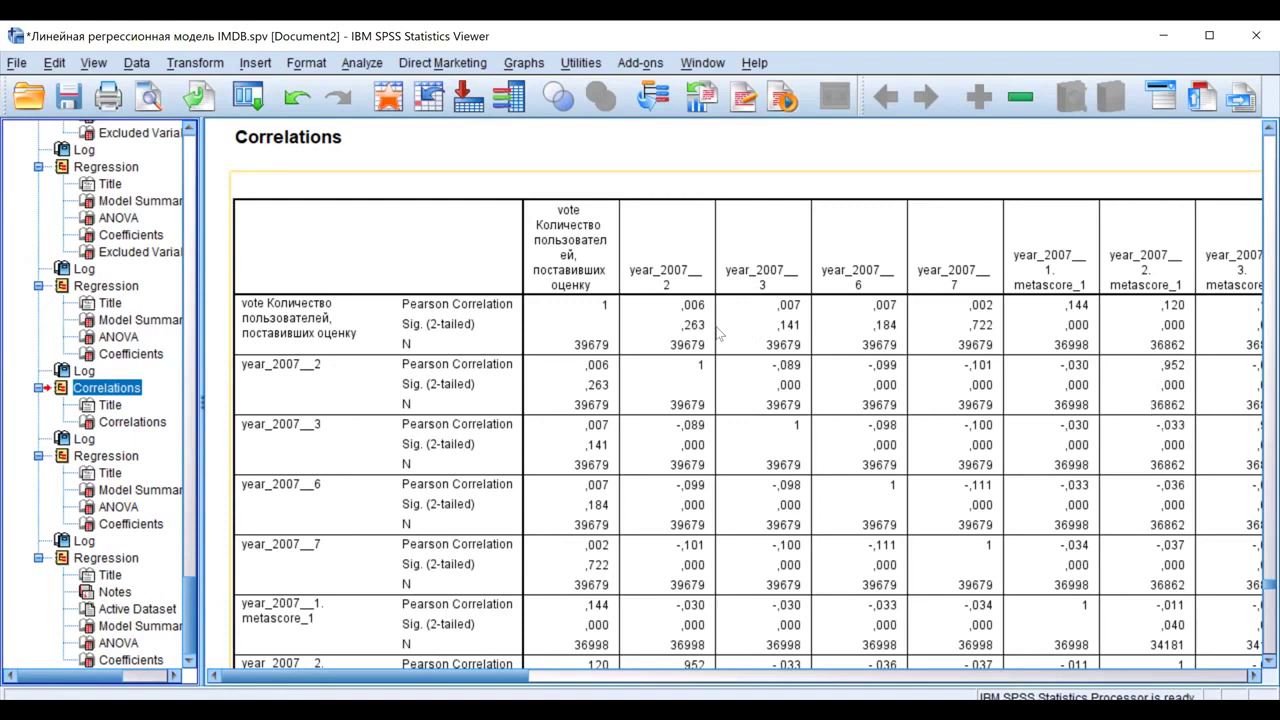
Select the SPSS Correlations table and switch to Excel to examine the colour-coded correlation matrix on the Эффекты_взаимодействия sheet.
{"action": "right_click", "coordinate": [757, 367]}
{"action": "left_click", "coordinate": [752, 368]}
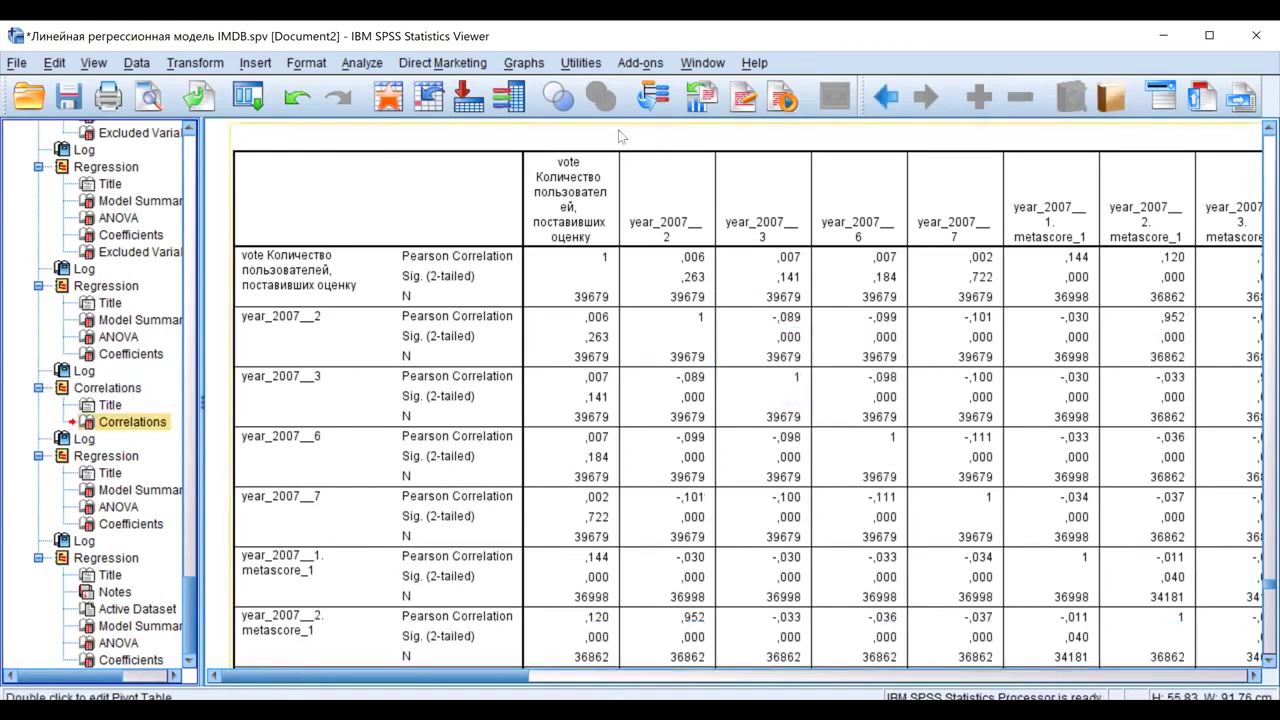
{"action": "key", "text": "alt+Tab"}
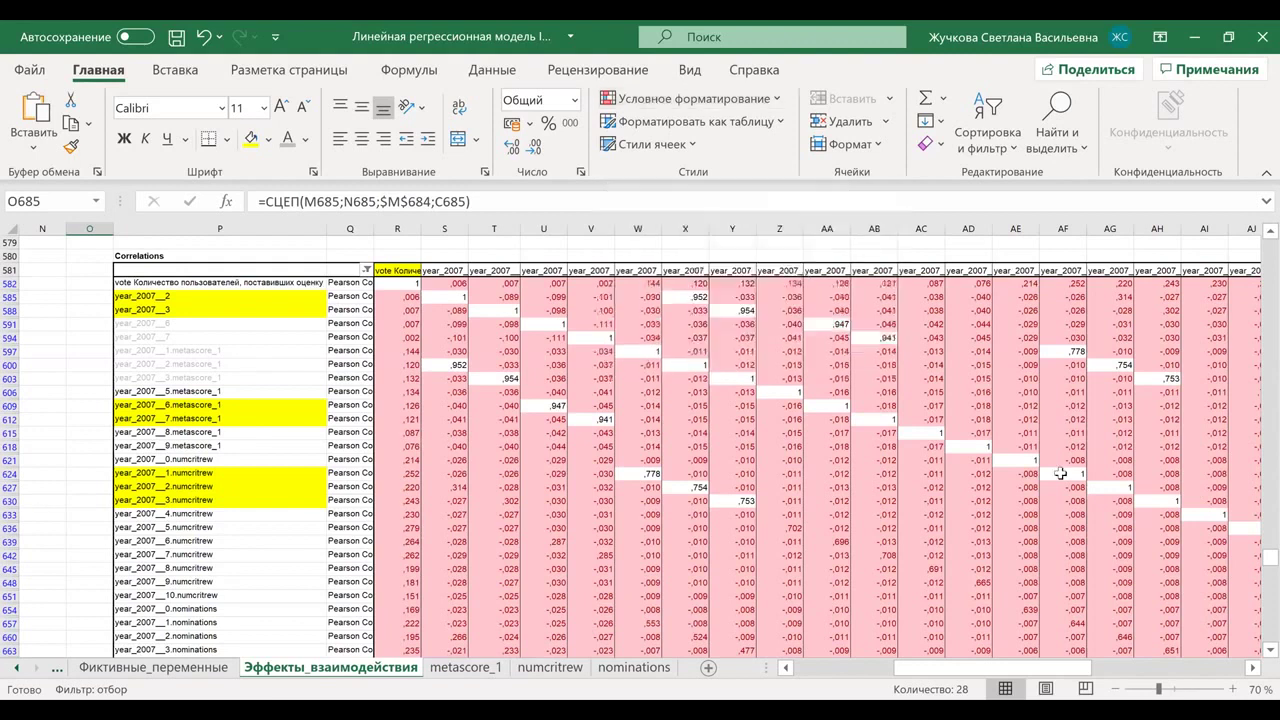
{"action": "scroll", "coordinate": [1057, 458], "scroll_direction": "down", "scroll_amount": 1}
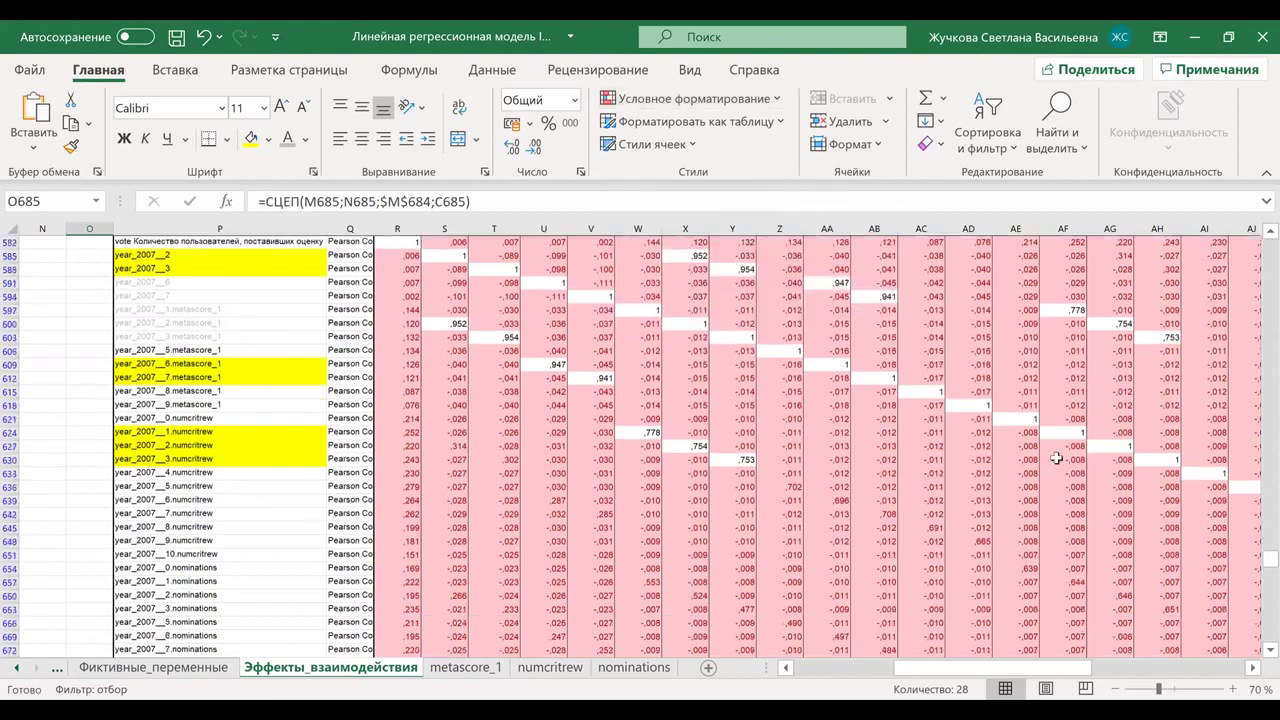
{"action": "scroll", "coordinate": [1057, 458], "scroll_direction": "up", "scroll_amount": 1}
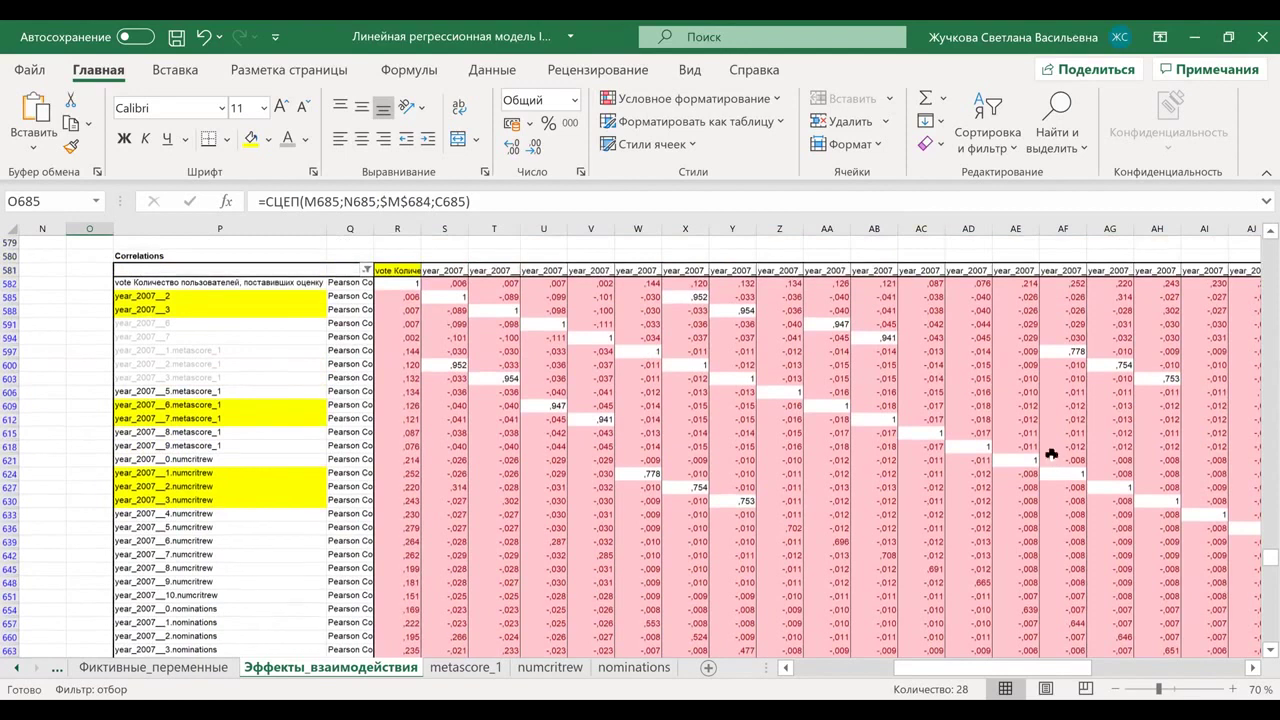
{"action": "scroll", "coordinate": [1051, 454], "scroll_direction": "down", "scroll_amount": 2}
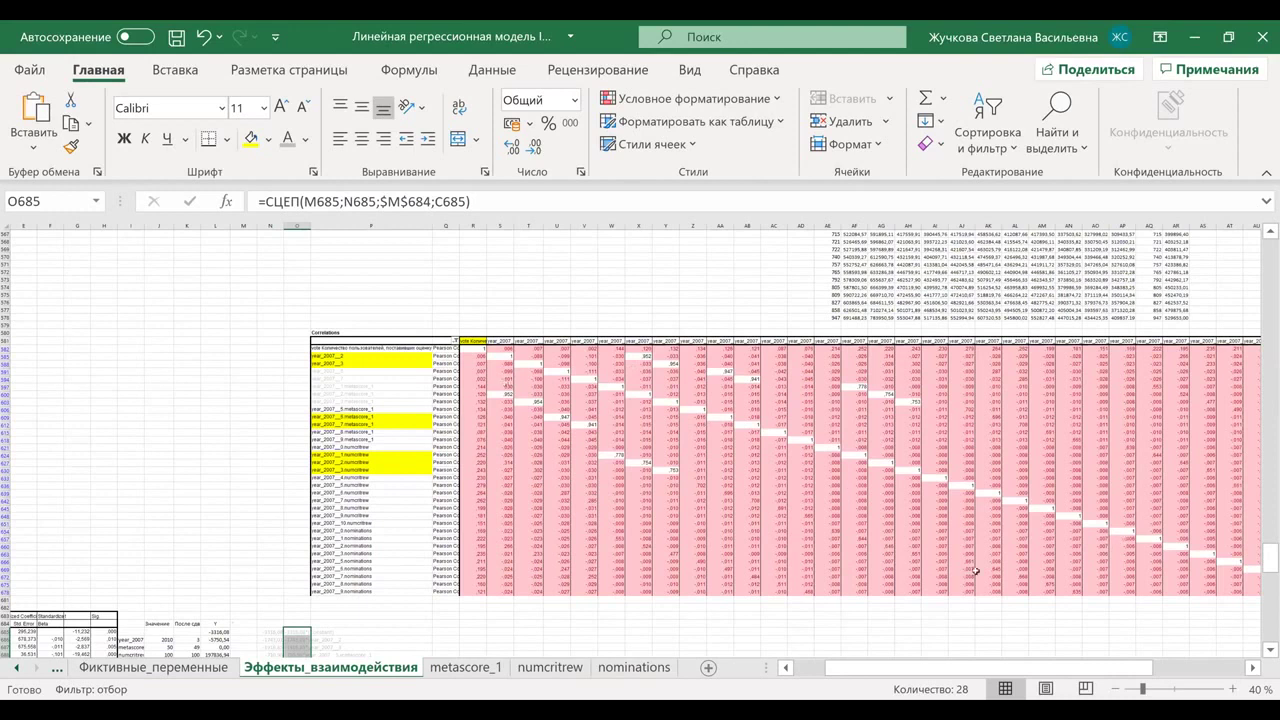
Check the correlation between year_2007__2 and year_2007__2.metascore_1, and compare the correlation of each with vote.
{"action": "left_click", "coordinate": [370, 355]}
{"action": "scroll", "coordinate": [398, 387], "scroll_direction": "up", "scroll_amount": 1}
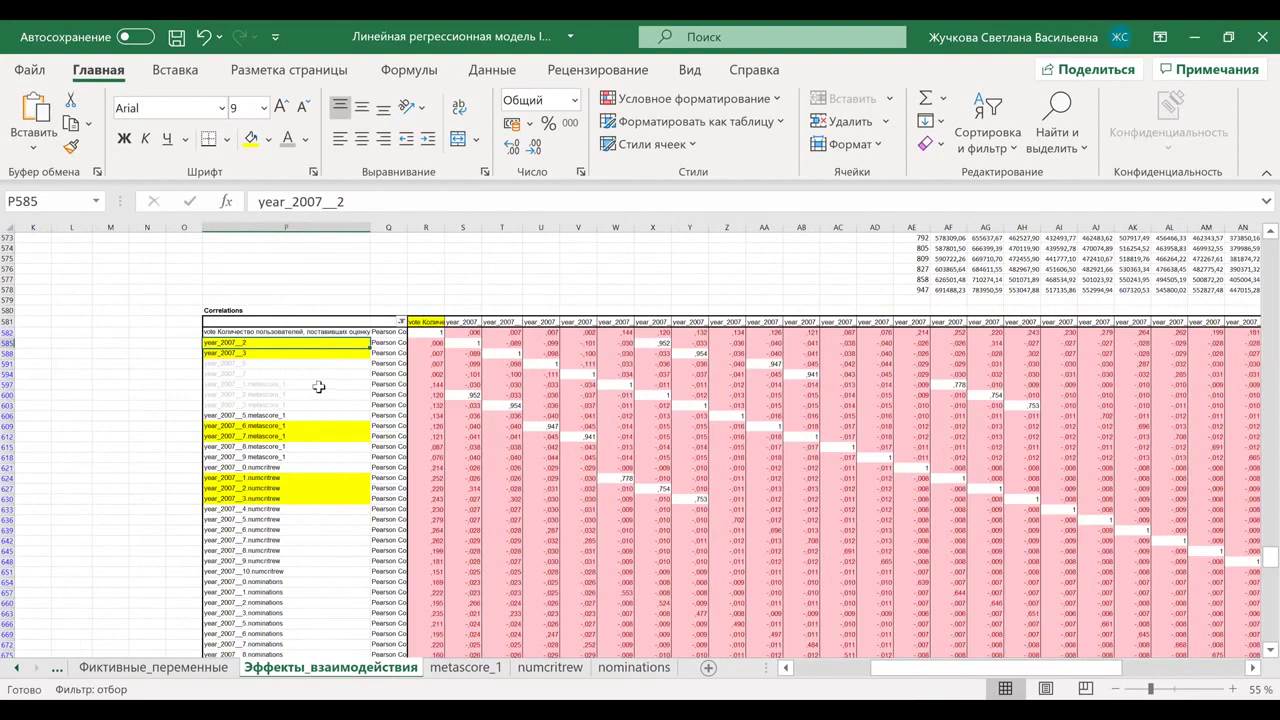
{"action": "left_click", "coordinate": [301, 396]}
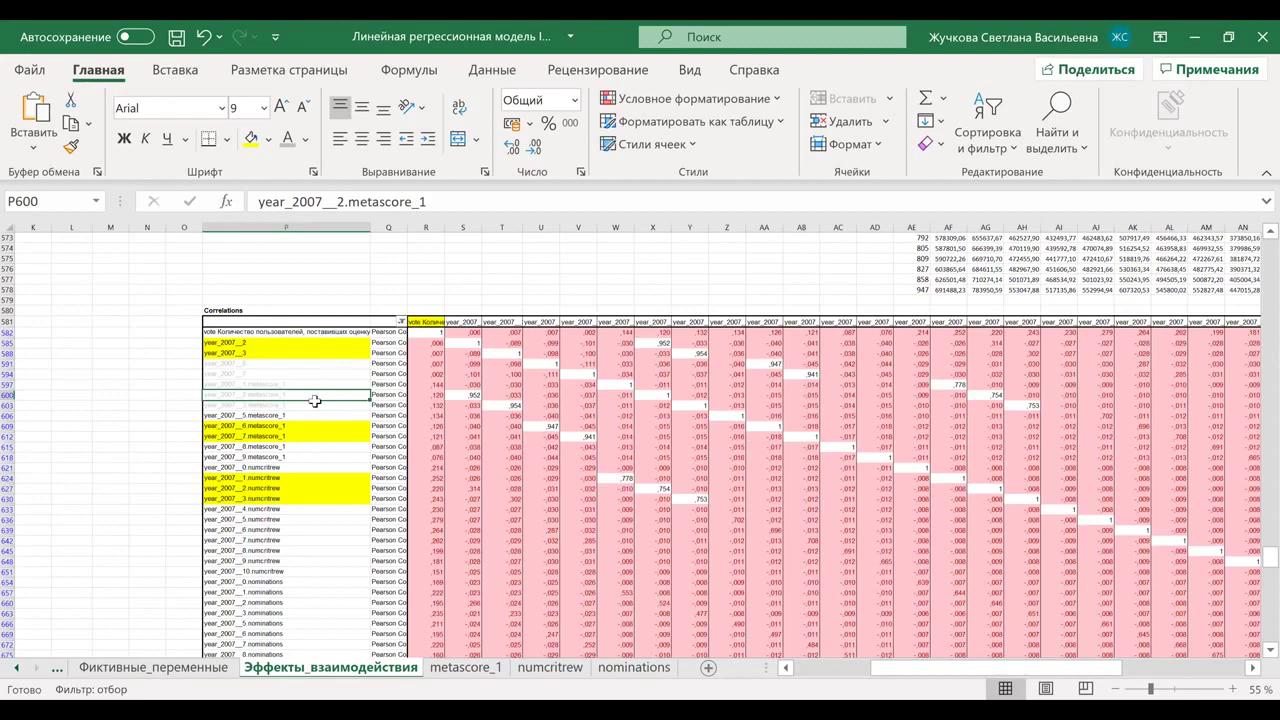
{"action": "scroll", "coordinate": [309, 430], "scroll_direction": "up", "scroll_amount": 1}
{"action": "left_click", "coordinate": [386, 411]}
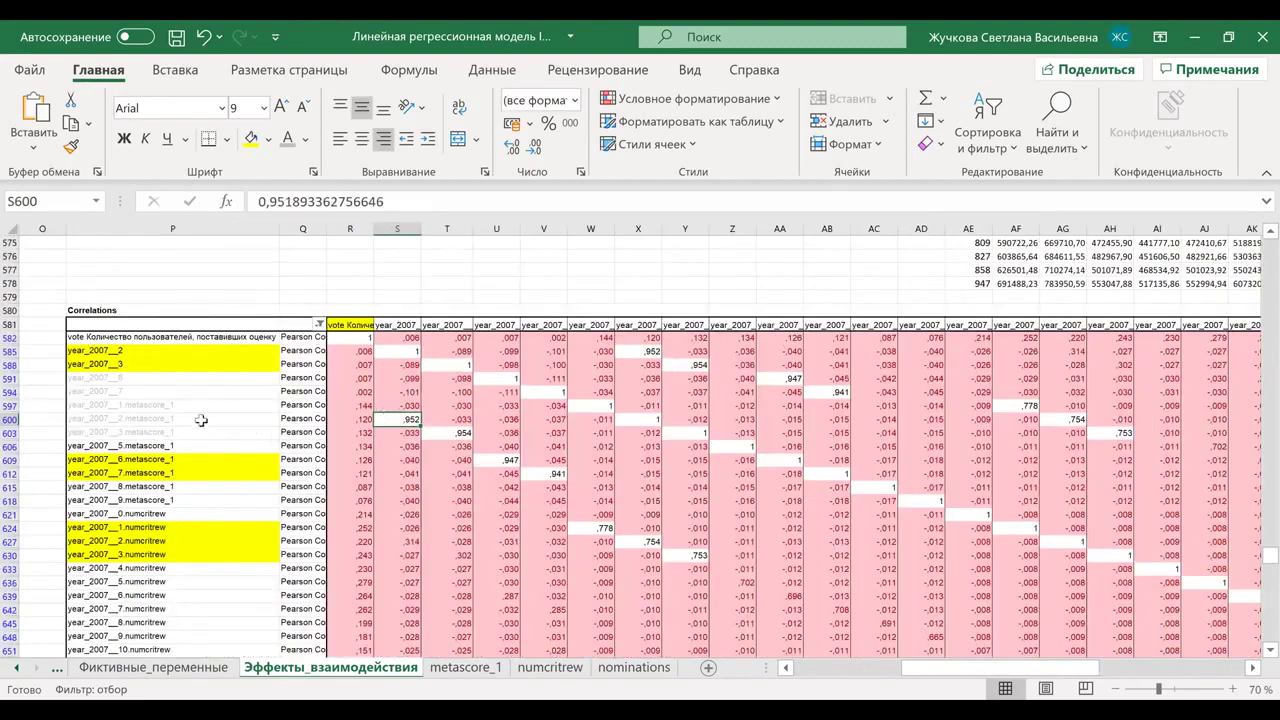
{"action": "left_click", "coordinate": [350, 420]}
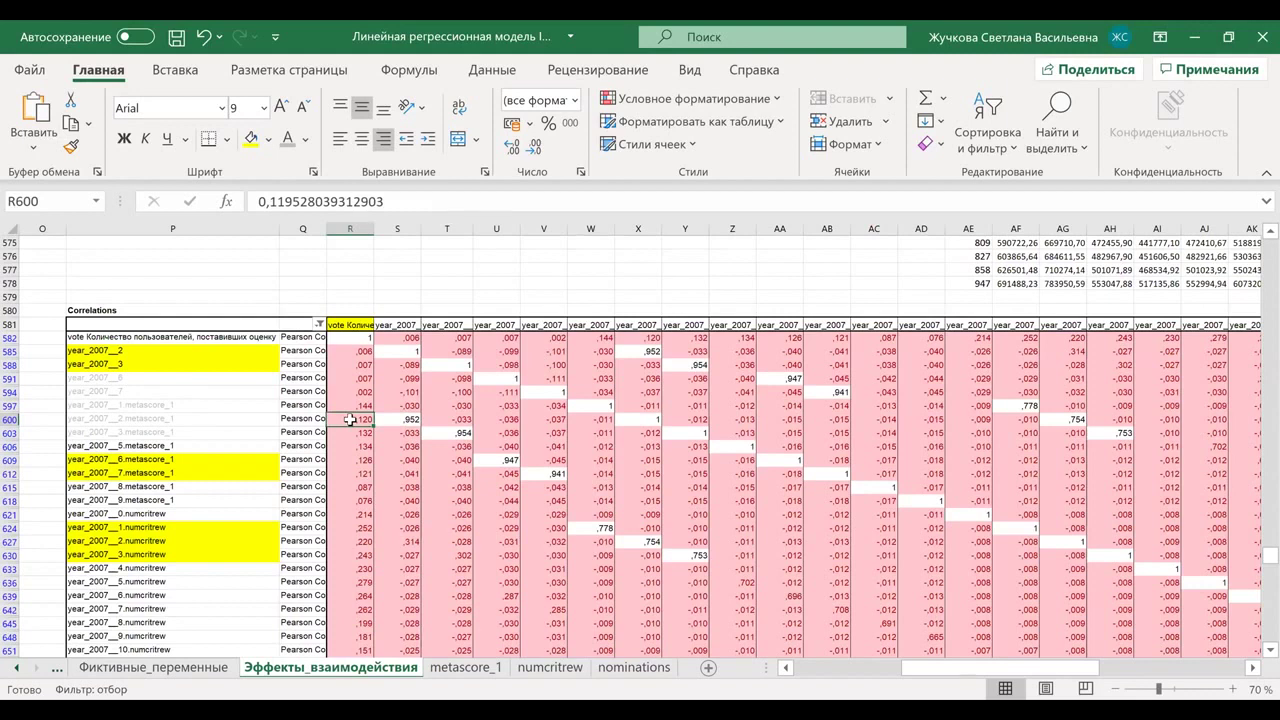
{"action": "left_click", "coordinate": [348, 352]}
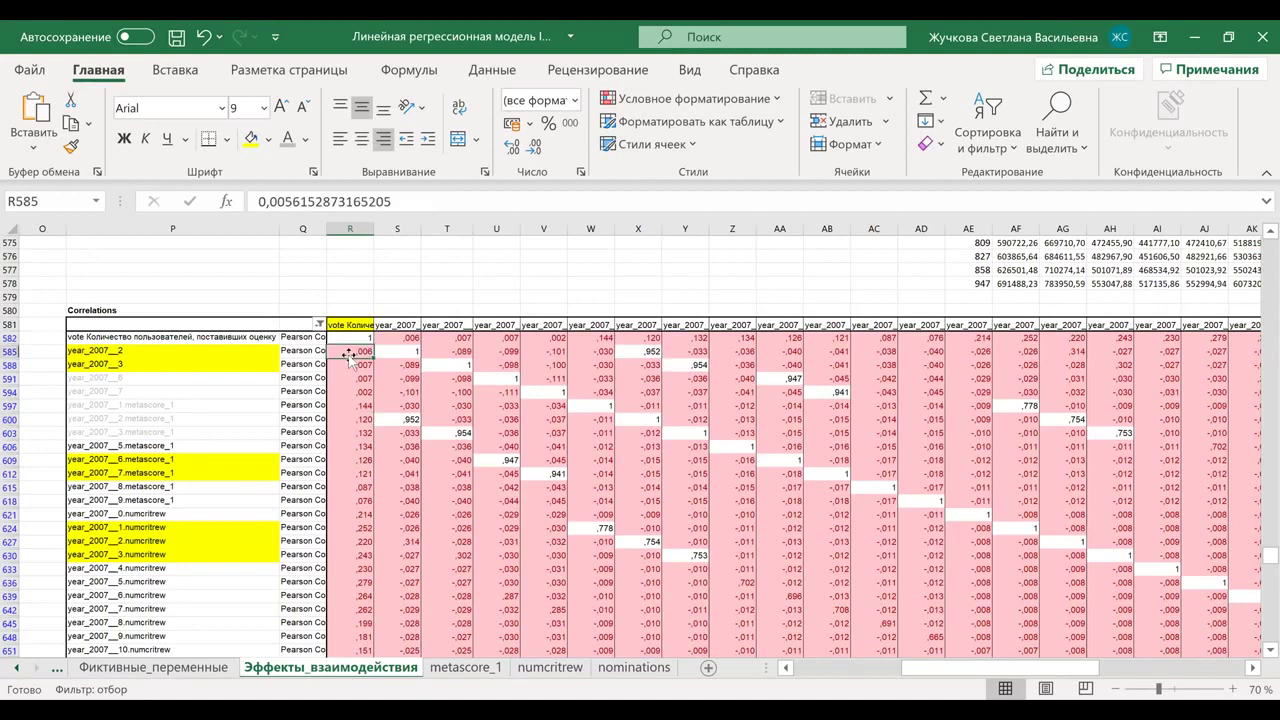
Trace year_2007__2.metascore_1 to the related year_2007__2.numcritrew and compare the vote correlations of these variables and year_2007__2.
{"action": "left_click", "coordinate": [160, 420]}
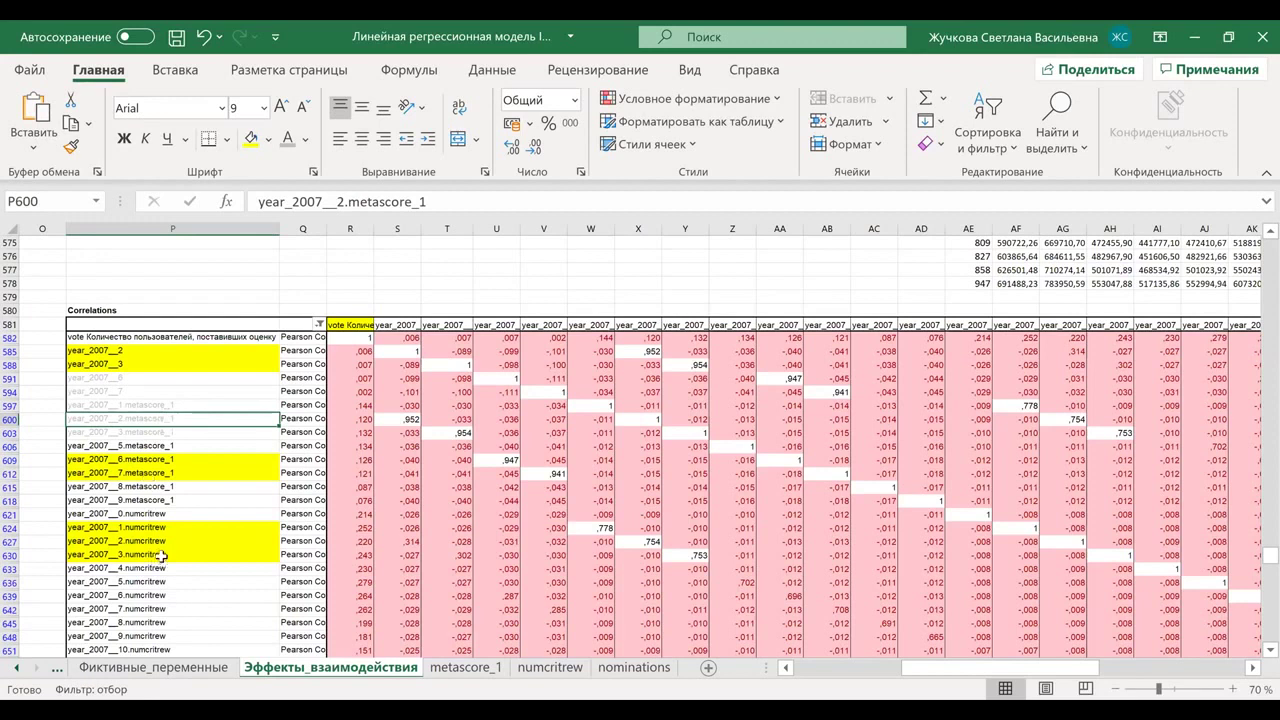
{"action": "key", "text": "Down"}
{"action": "key", "text": "Down"}
{"action": "key", "text": "Down"}
{"action": "key", "text": "Down"}
{"action": "key", "text": "Down"}
{"action": "key", "text": "Down"}
{"action": "key", "text": "Down"}
{"action": "key", "text": "Down"}
{"action": "key", "text": "Down"}
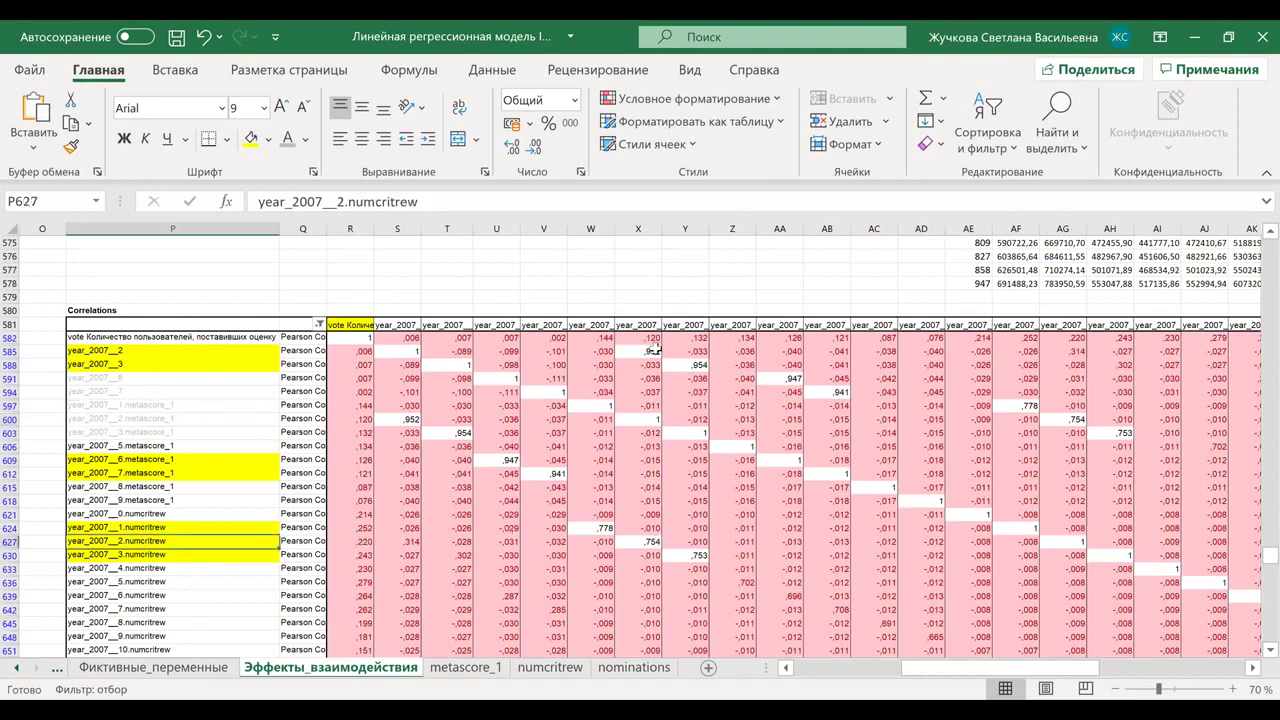
{"action": "left_click", "coordinate": [340, 541]}
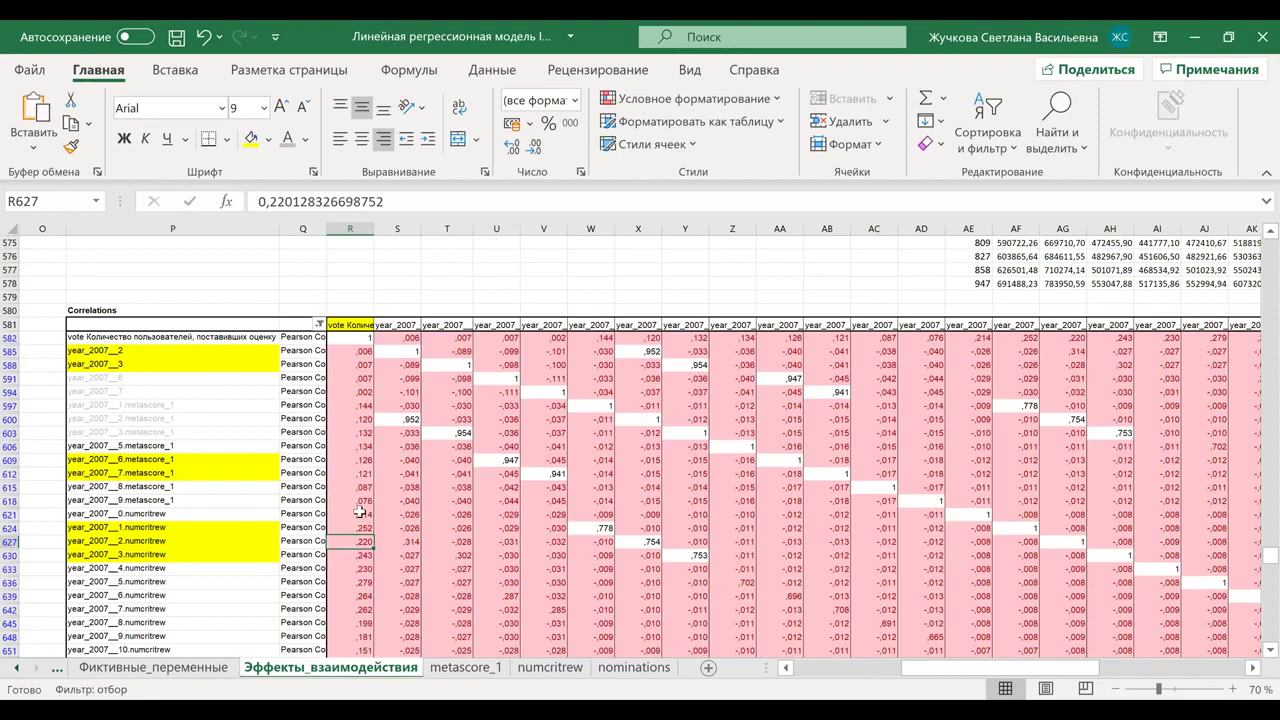
{"action": "left_click", "coordinate": [361, 420], "text": "ctrl"}
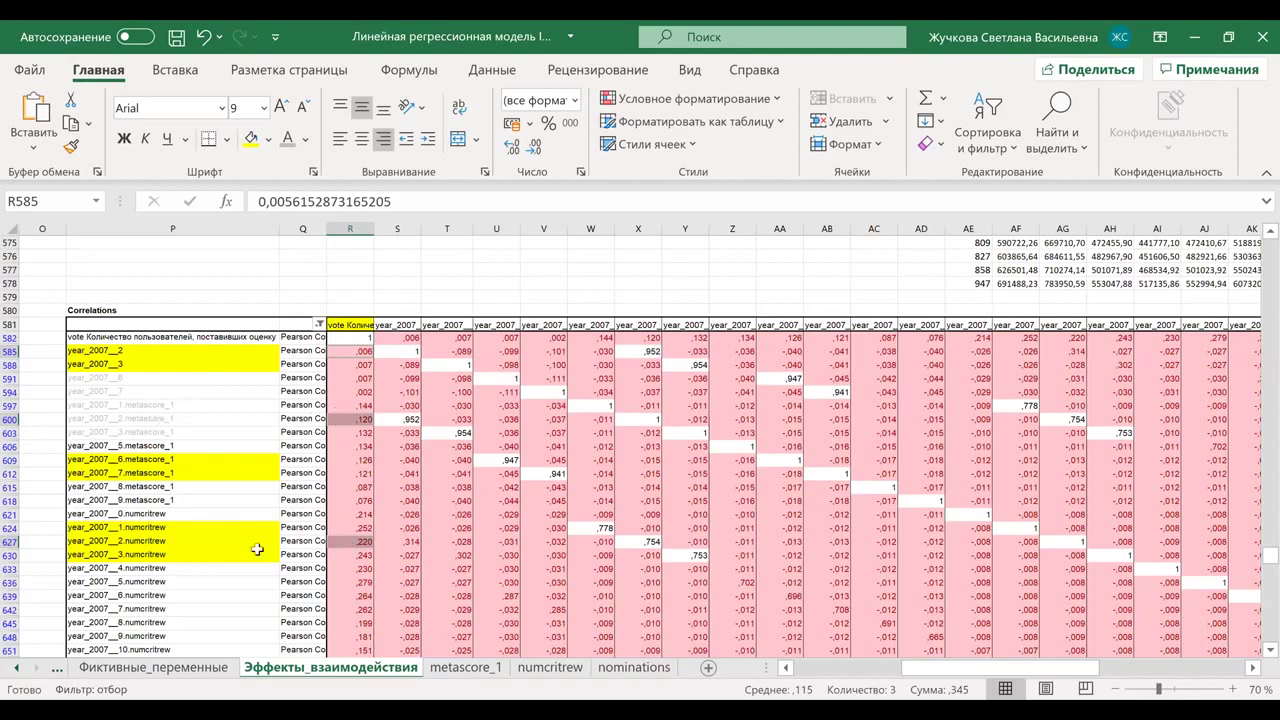
Review the highlighted year_2007__2.numcritrew and year_2007__2, and the greyed-out variables from year_2007__6 to year_2007__3.metascore_1.
{"action": "left_click", "coordinate": [190, 540]}
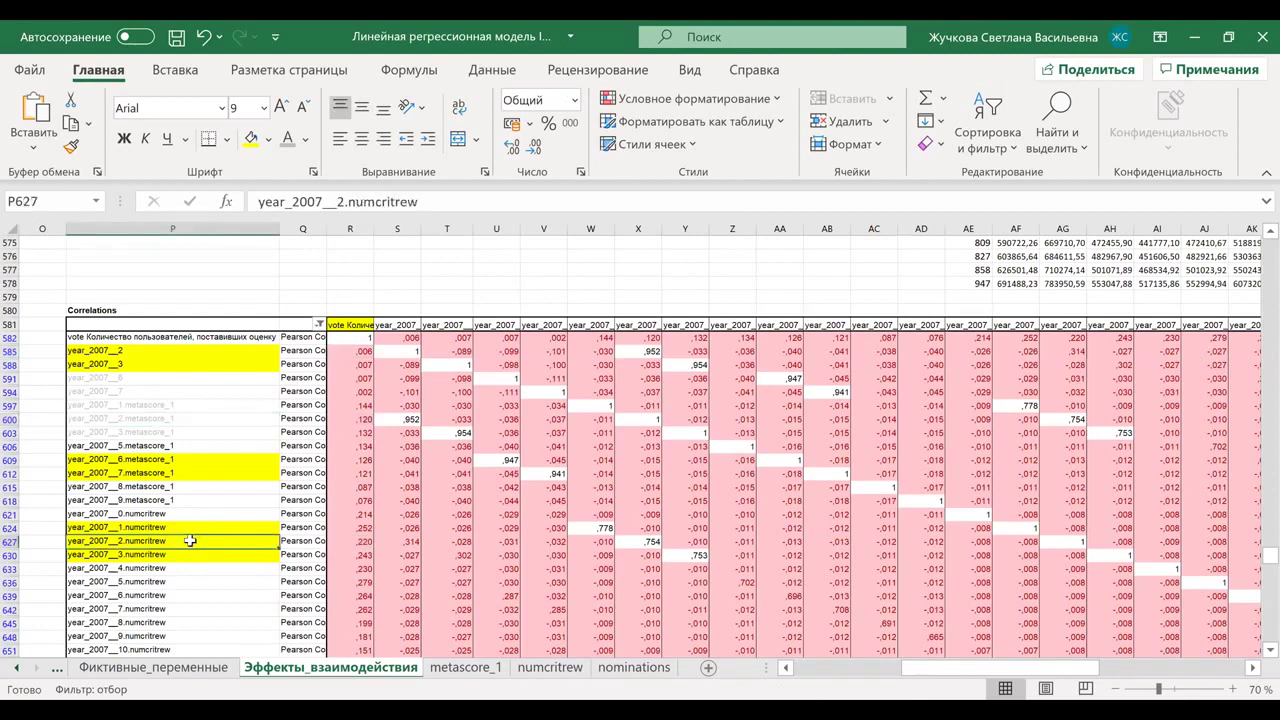
{"action": "left_click", "coordinate": [181, 348]}
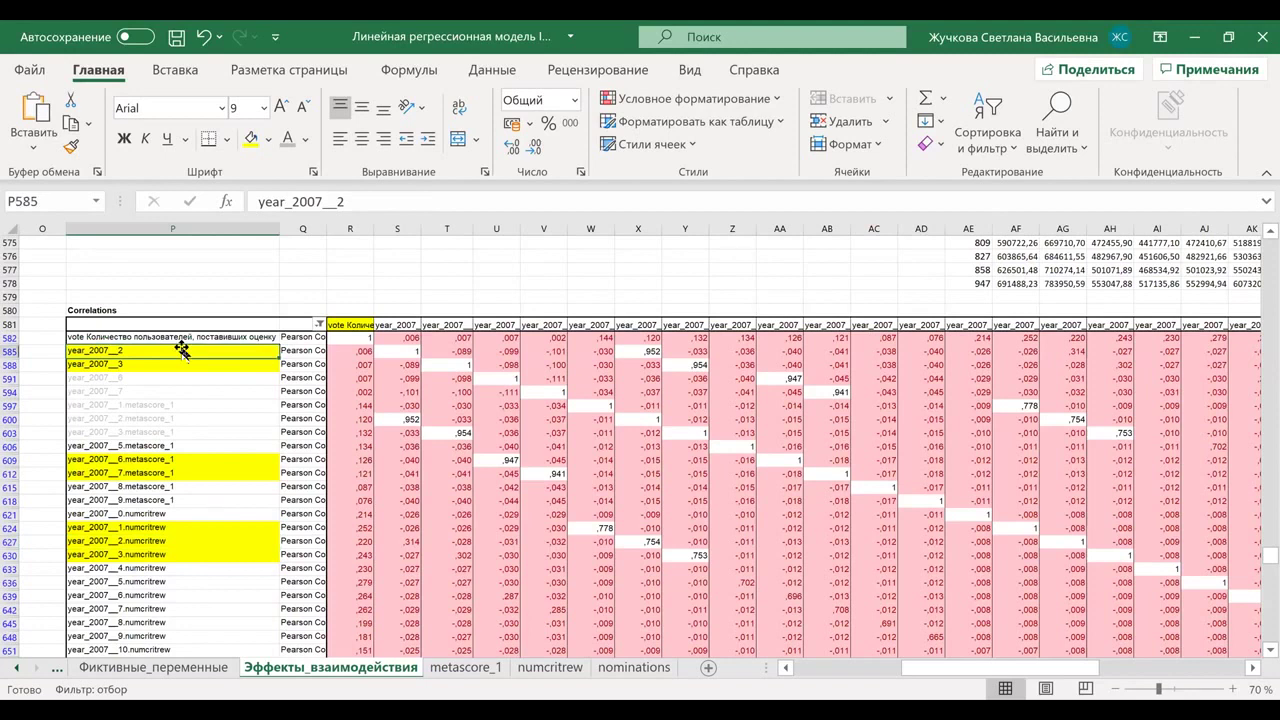
{"action": "left_click_drag", "start_coordinate": [167, 378], "coordinate": [215, 431]}
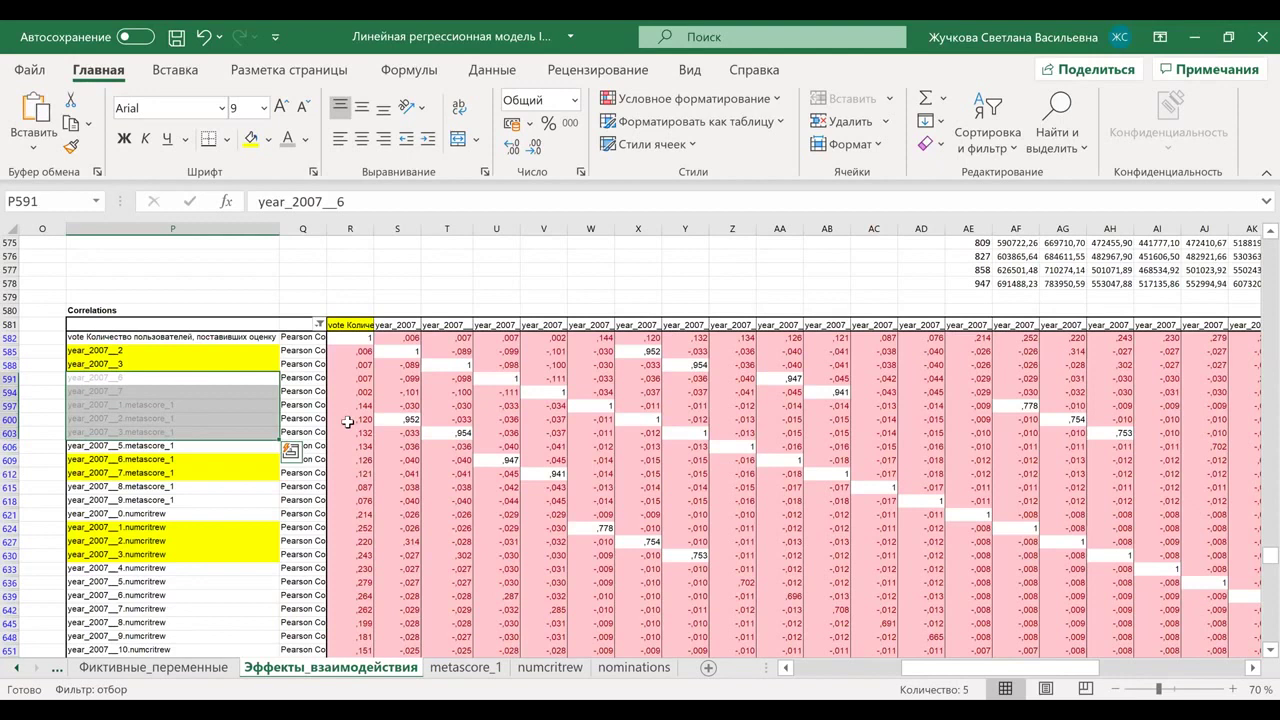
{"action": "left_click", "coordinate": [206, 378]}
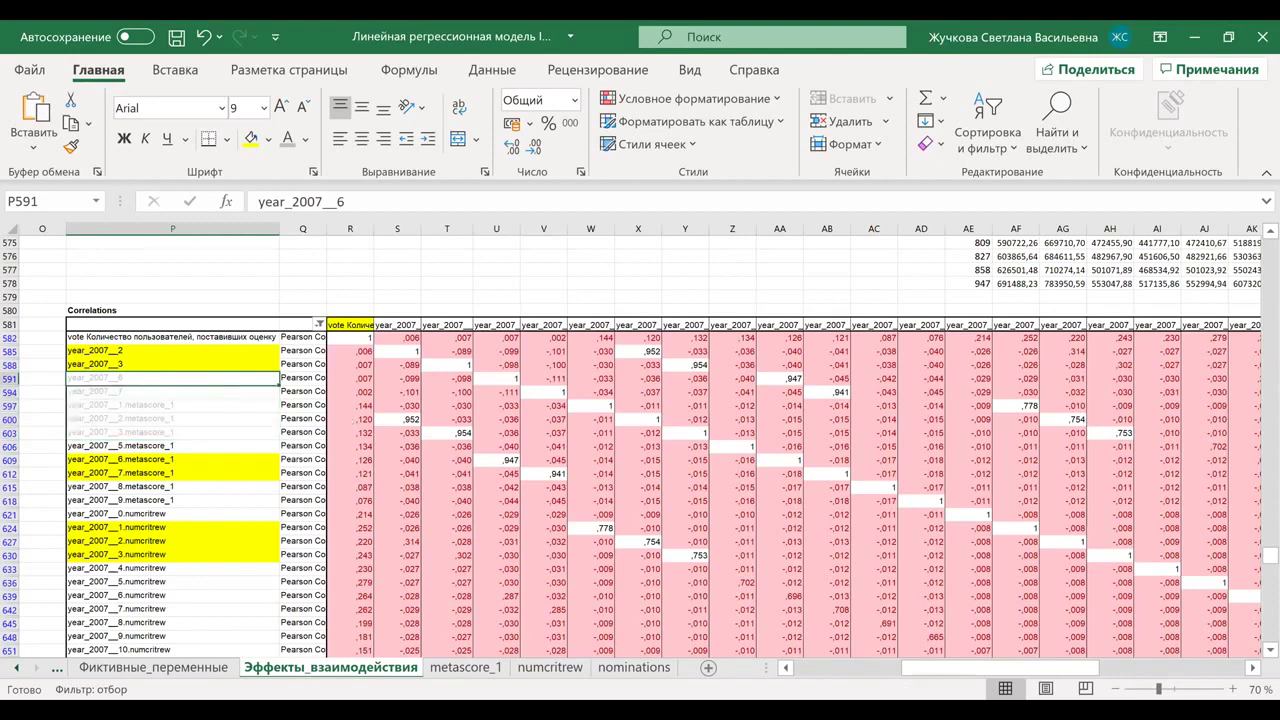
Switch back to SPSS and run the syntax block for the backward regression of vote on the reduced predictors, saving ZRESID.
{"action": "key", "text": "alt+Tab"}
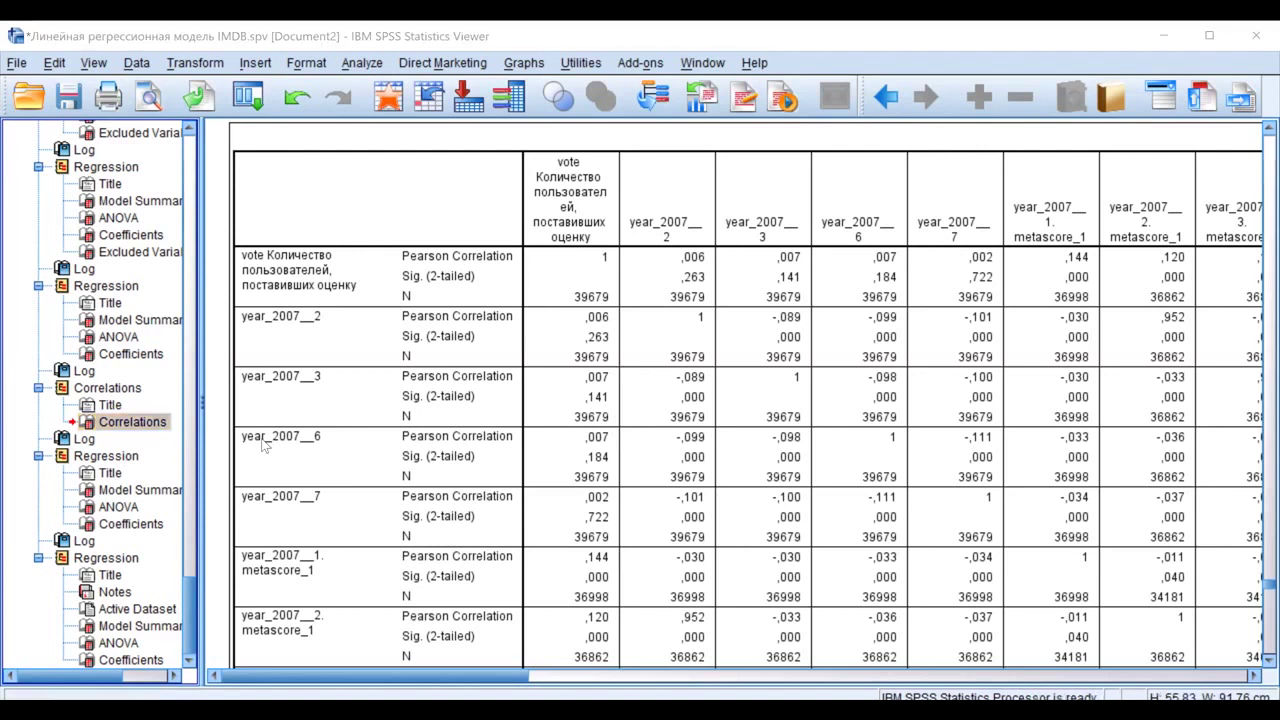
{"action": "scroll", "coordinate": [599, 386], "scroll_direction": "up", "scroll_amount": 14}
{"action": "scroll", "coordinate": [599, 386], "scroll_direction": "up", "scroll_amount": 13}
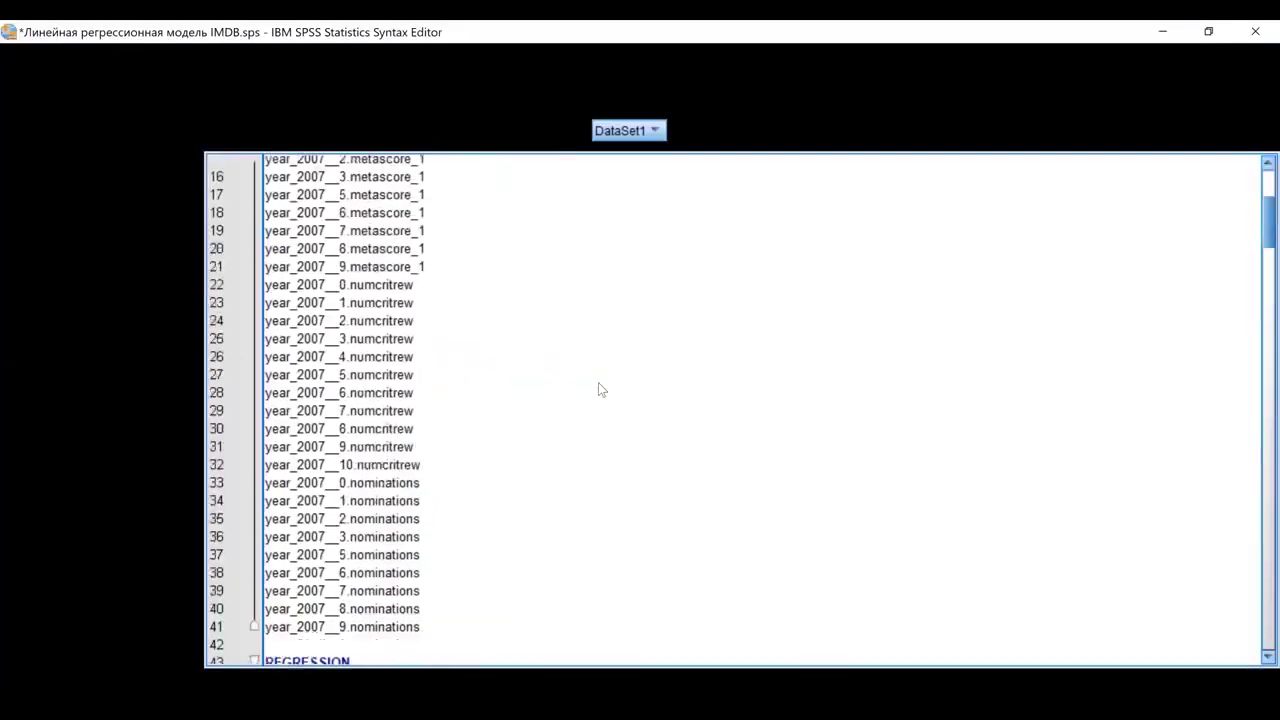
{"action": "scroll", "coordinate": [598, 382], "scroll_direction": "down", "scroll_amount": 20}
{"action": "scroll", "coordinate": [598, 382], "scroll_direction": "down", "scroll_amount": 6}
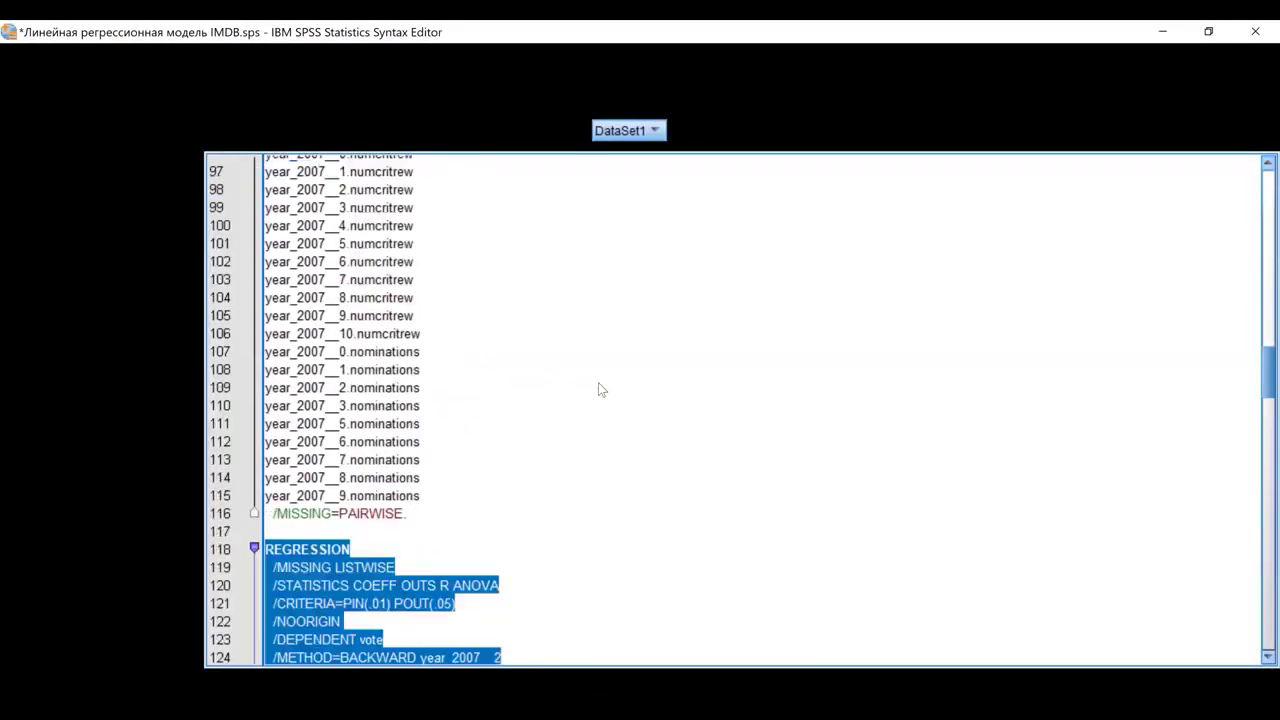
{"action": "scroll", "coordinate": [362, 390], "scroll_direction": "down", "scroll_amount": 8}
{"action": "left_click", "coordinate": [342, 395]}
{"action": "scroll", "coordinate": [345, 392], "scroll_direction": "down", "scroll_amount": 4}
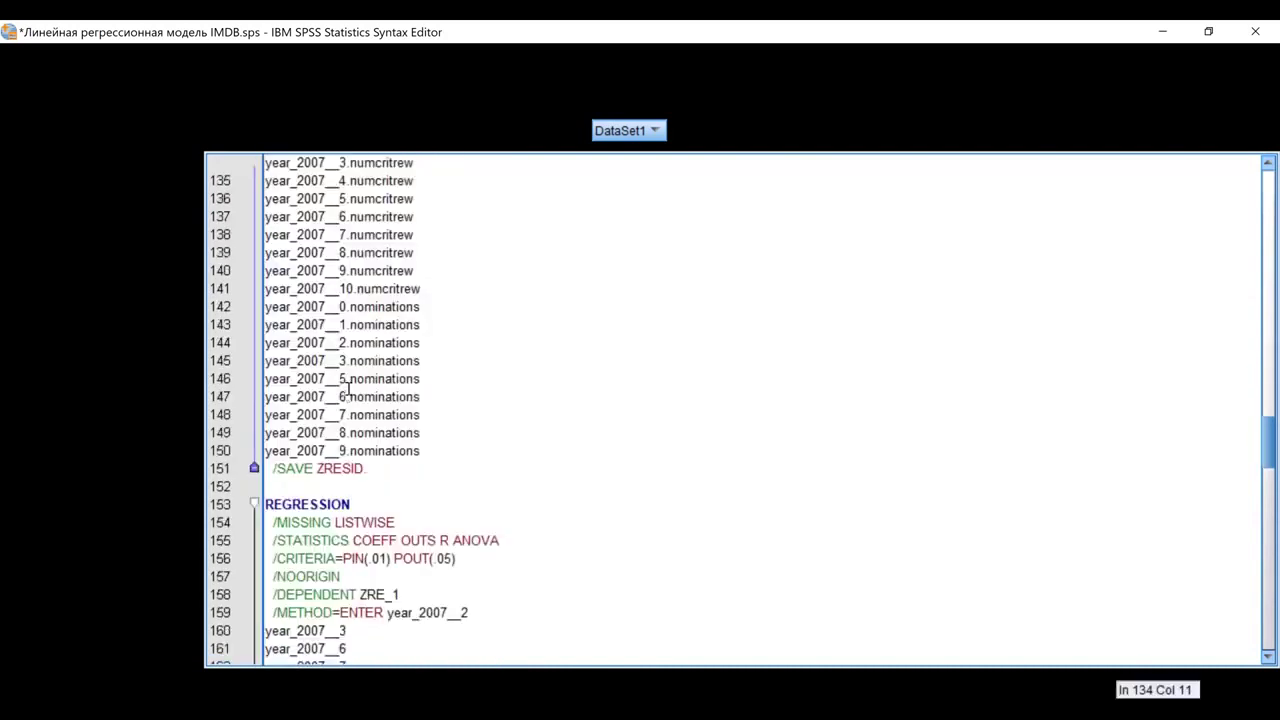
{"action": "scroll", "coordinate": [372, 414], "scroll_direction": "up", "scroll_amount": 4}
{"action": "key", "text": "ctrl+r"}
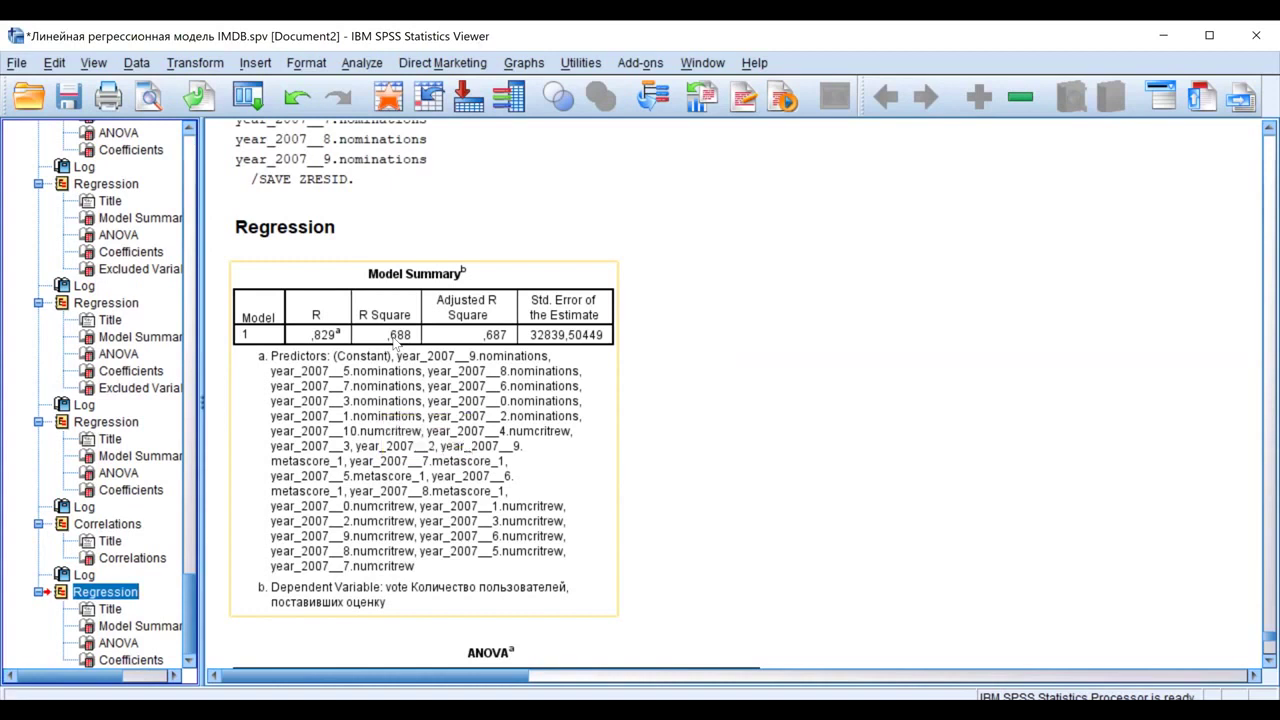
Examine the ANOVA significance and the Coefficients table of the new regression with the reduced predictors.
{"action": "scroll", "coordinate": [395, 343], "scroll_direction": "down", "scroll_amount": 3}
{"action": "scroll", "coordinate": [688, 429], "scroll_direction": "down", "scroll_amount": 5}
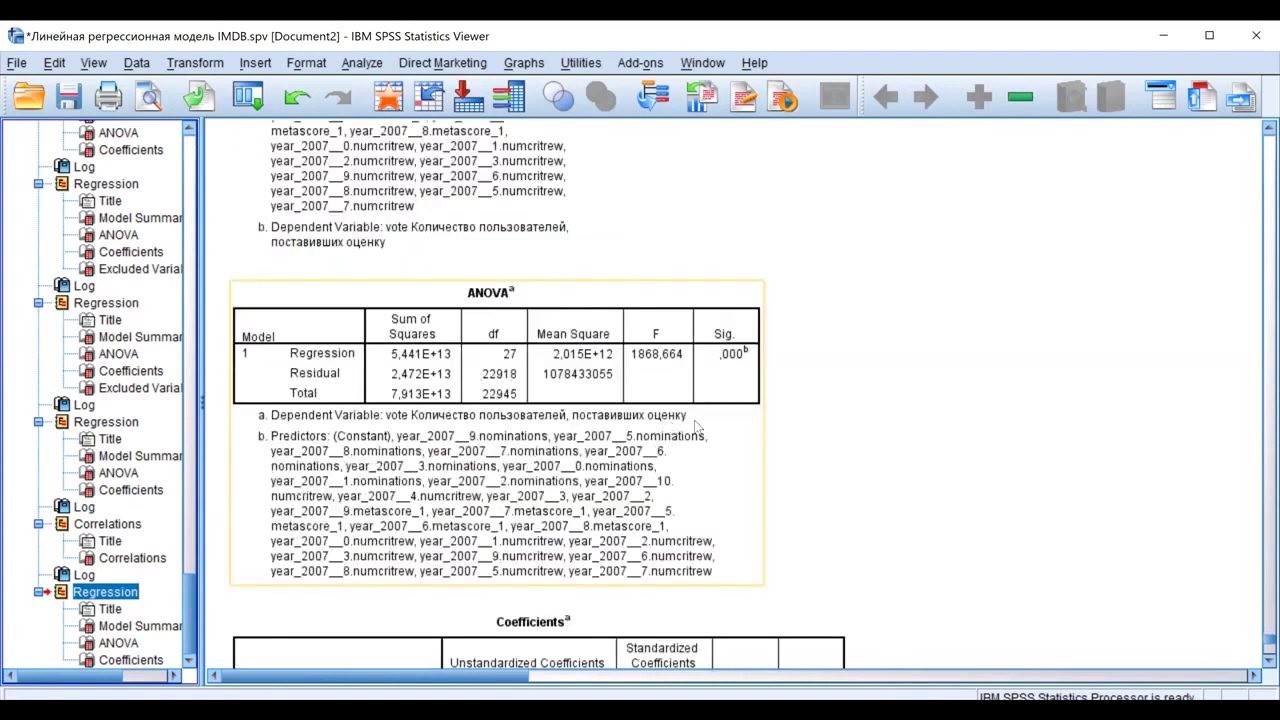
{"action": "scroll", "coordinate": [710, 426], "scroll_direction": "down", "scroll_amount": 4}
{"action": "scroll", "coordinate": [737, 421], "scroll_direction": "down", "scroll_amount": 5}
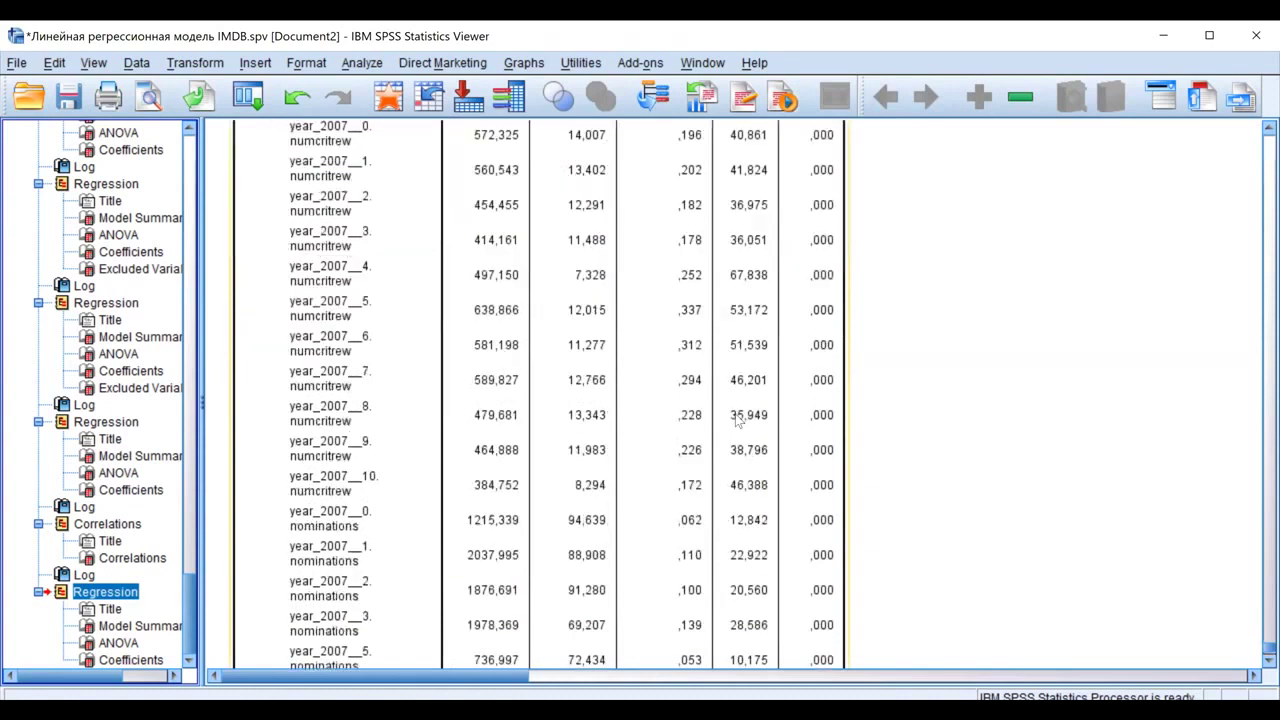
{"action": "scroll", "coordinate": [737, 421], "scroll_direction": "down", "scroll_amount": 2}
{"action": "scroll", "coordinate": [737, 421], "scroll_direction": "up", "scroll_amount": 6}
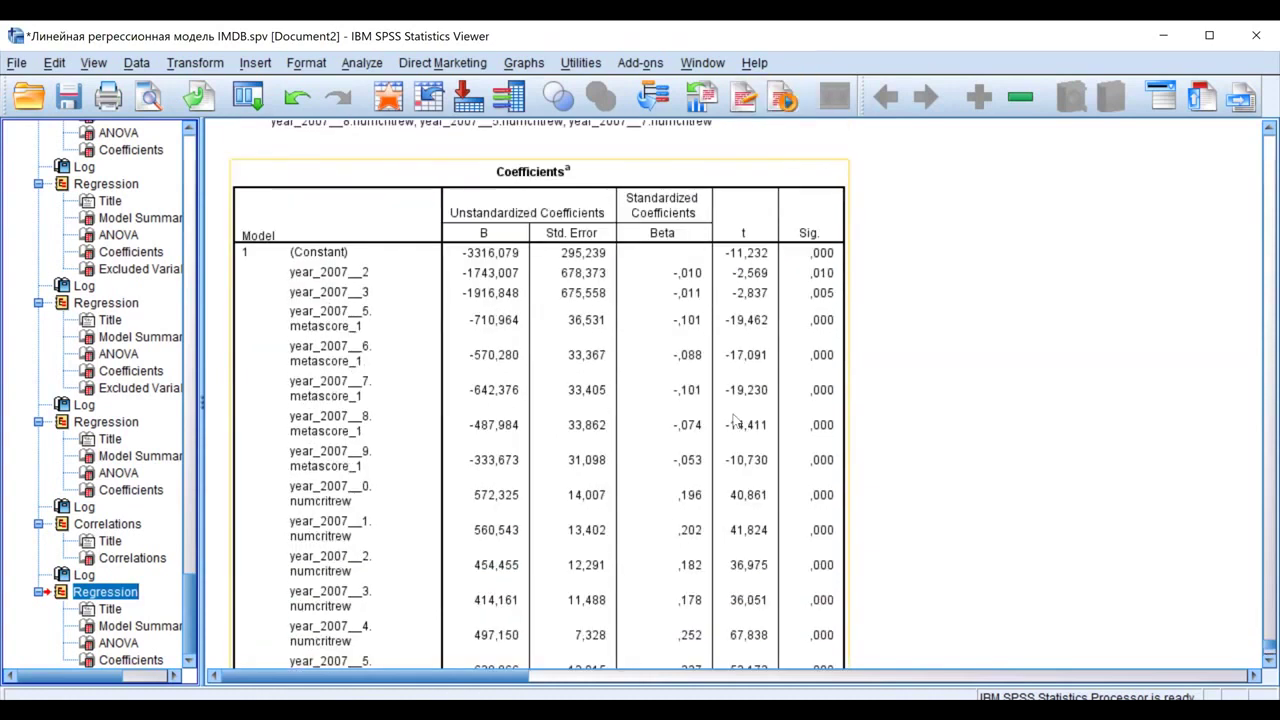